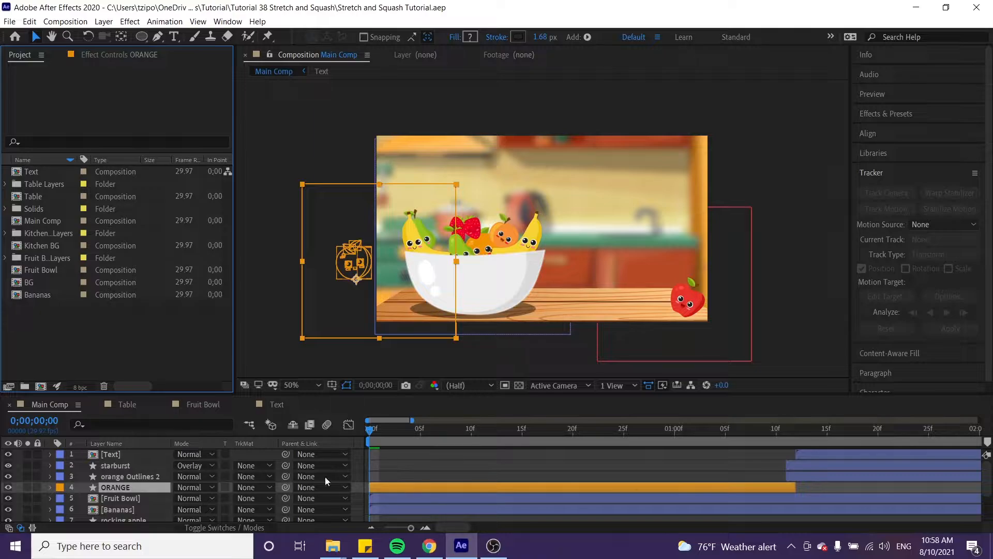
# - Reveal the ORANGE layer's Position and Scale properties and keyframe Position at frame 0 with X set to -75
pyautogui.click(114, 487)
pyautogui.press('p')
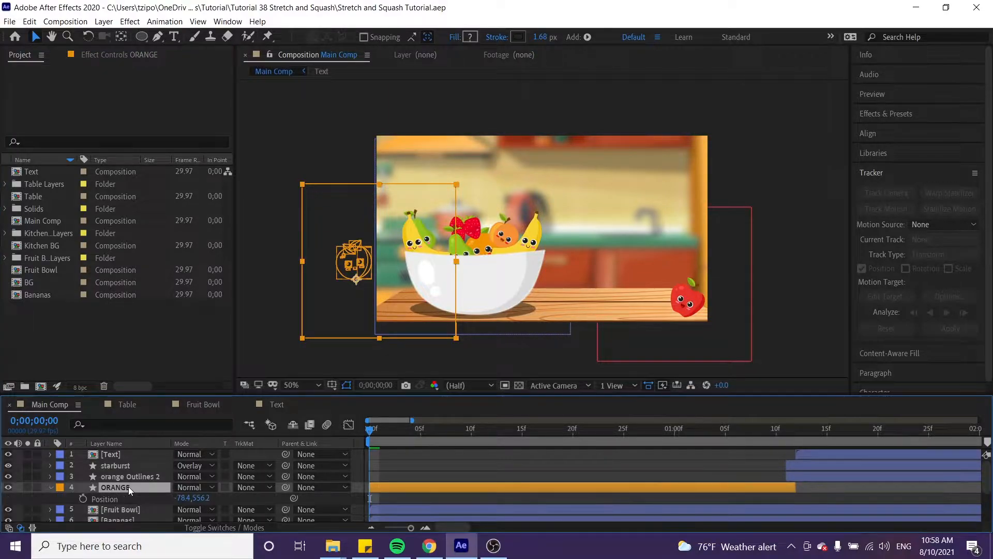
pyautogui.hotkey('shift', 's')
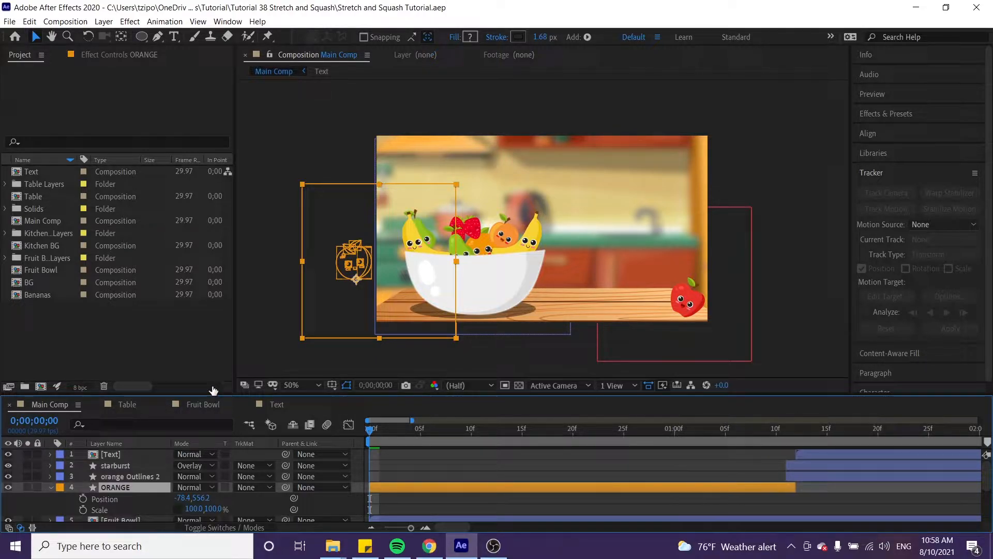
pyautogui.click(83, 499)
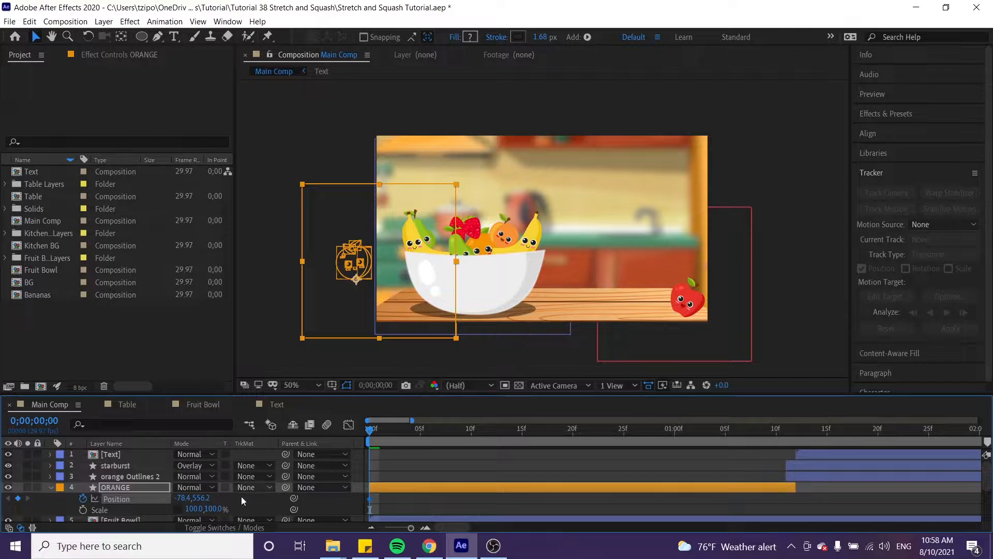
pyautogui.click(184, 498)
pyautogui.write('-75')
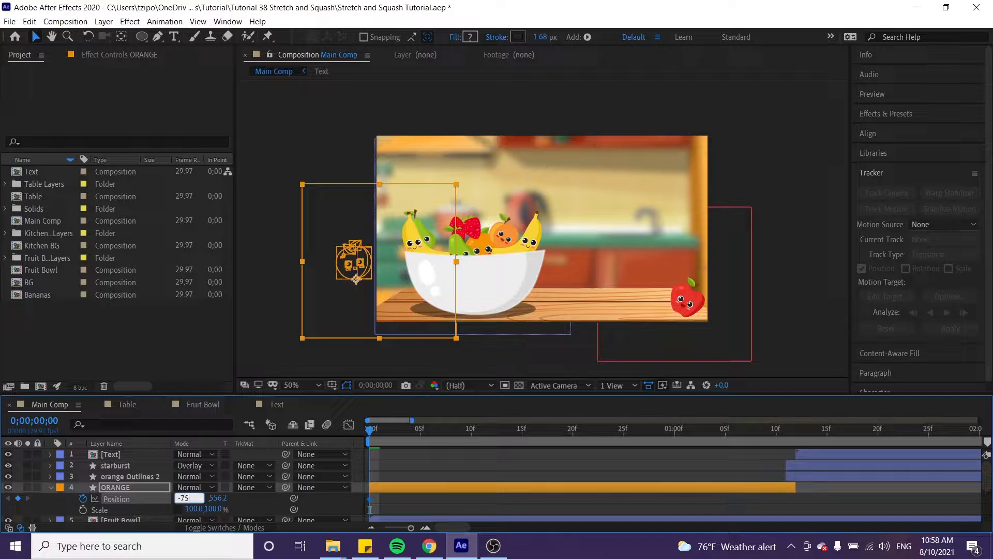
pyautogui.press('Return')
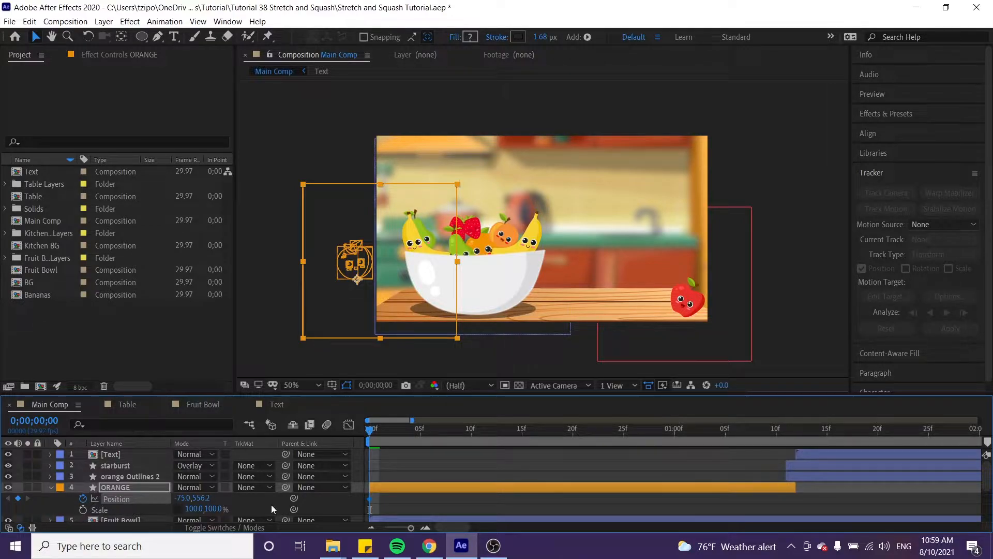
# - Start keyframing the ORANGE layer's Scale at frame 0 and add a second Scale keyframe at frame 9
pyautogui.click(82, 510)
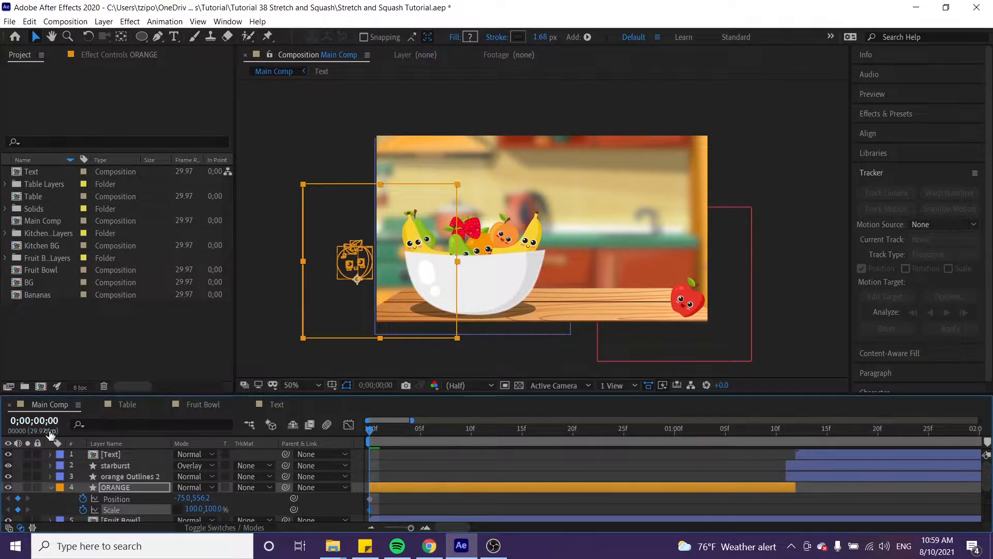
pyautogui.press('pagedown')
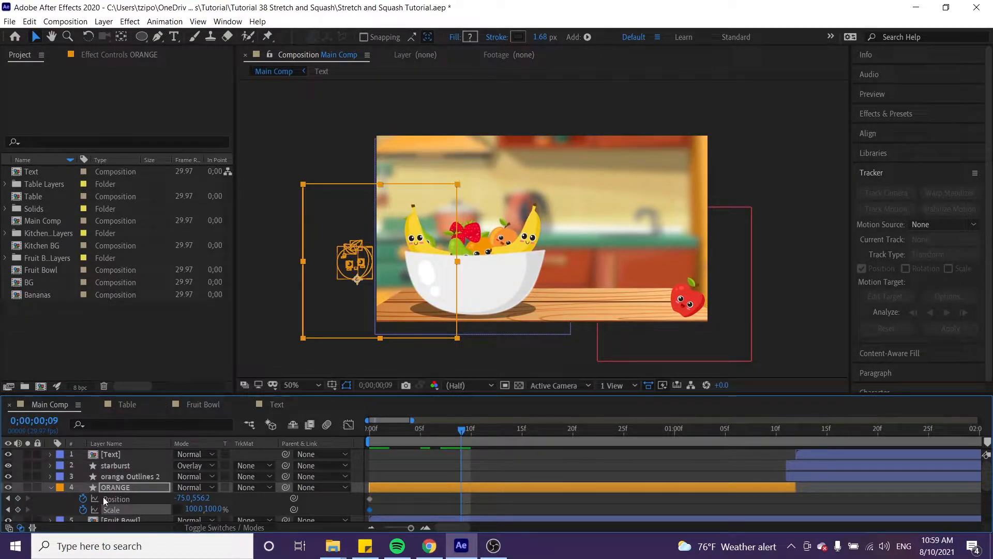
pyautogui.click(19, 509)
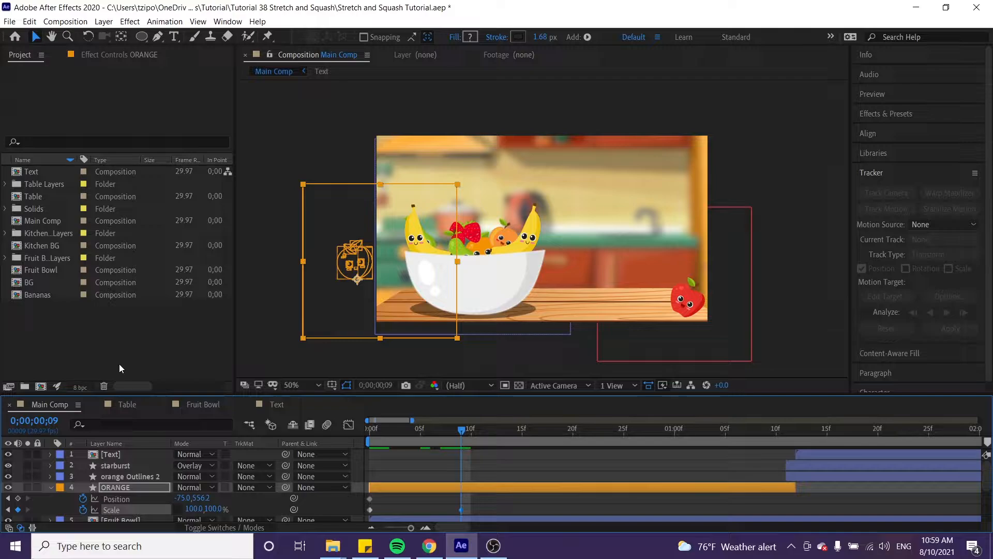
# - Squash the ORANGE layer at frame 11 by setting its vertical scale to 64%
pyautogui.press('pagedown')
pyautogui.press('pagedown')
pyautogui.press('pagedown')
pyautogui.press('pagedown')
pyautogui.press('pagedown')
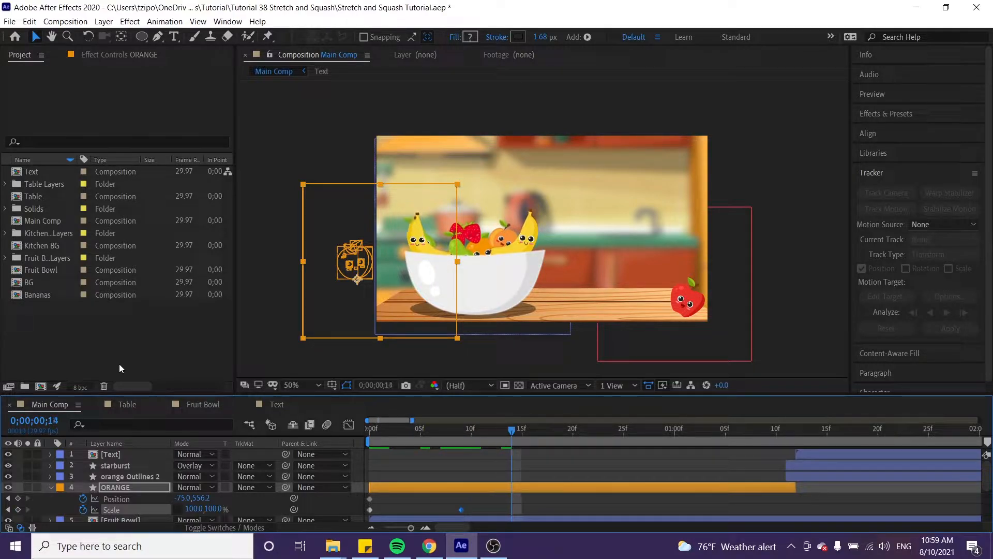
pyautogui.press('pageup')
pyautogui.press('pageup')
pyautogui.press('pageup')
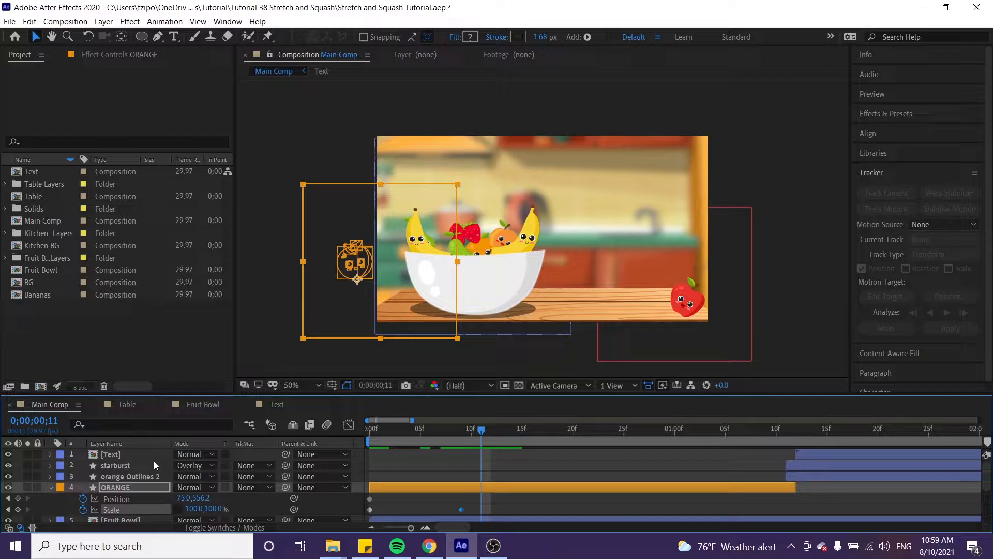
pyautogui.click(215, 509)
pyautogui.write('64')
pyautogui.press('Return')
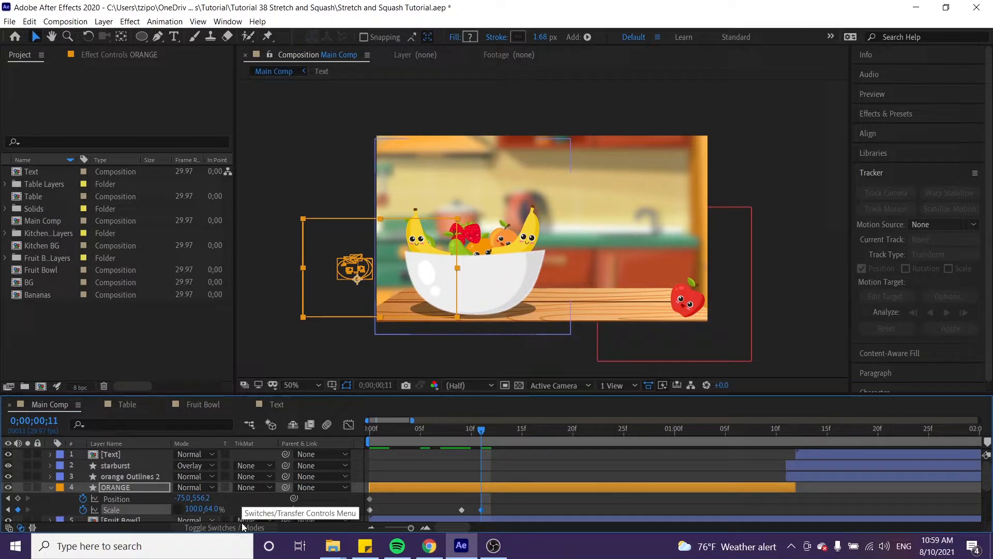
# - Set the ORANGE layer's position to 105, 770 at frame 11
pyautogui.click(183, 498)
pyautogui.write('100')
pyautogui.press('Return')
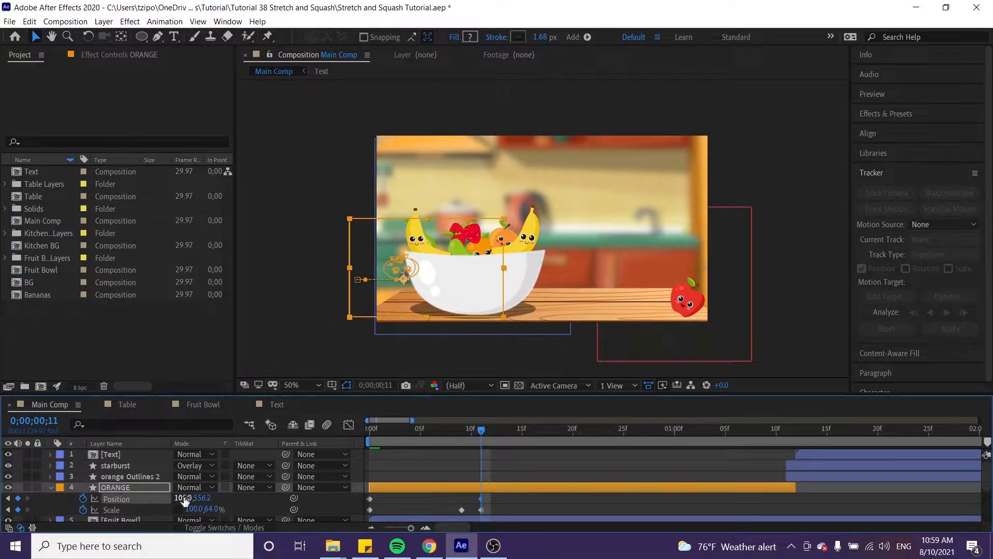
pyautogui.click(212, 500)
pyautogui.click(203, 498)
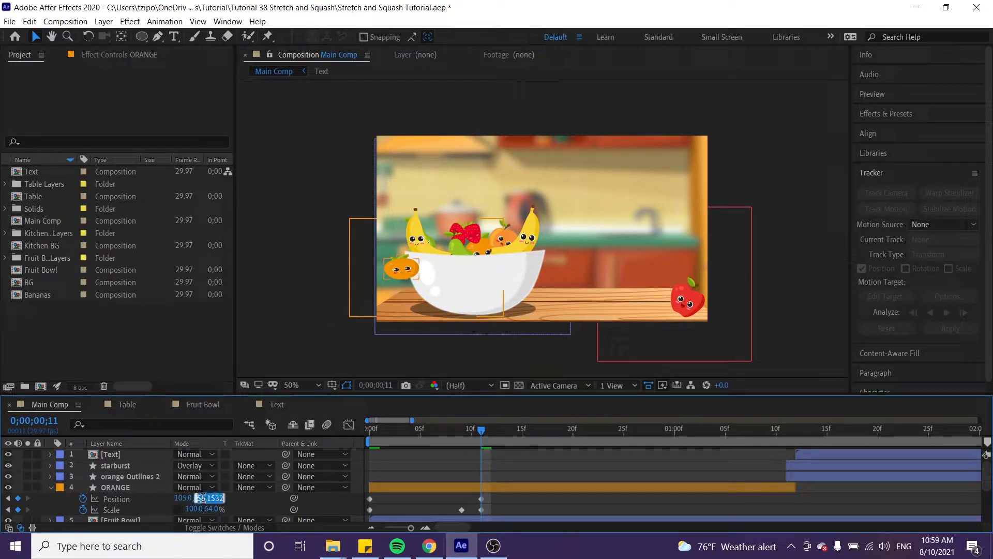
pyautogui.write('730.9')
pyautogui.press('Return')
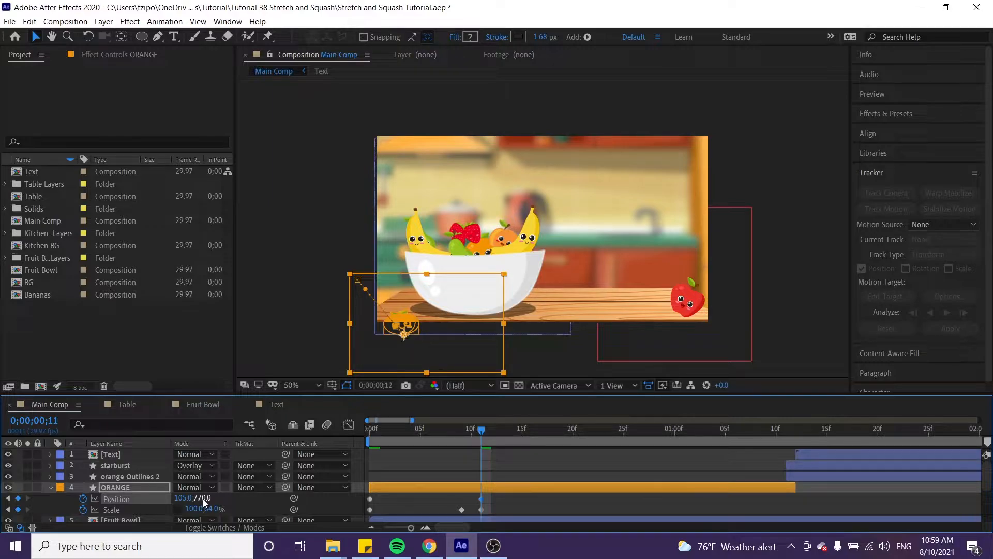
# - Hold the squashed pose by adding Position and Scale keyframes to the ORANGE layer at frame 13
pyautogui.press('pagedown')
pyautogui.press('pagedown')
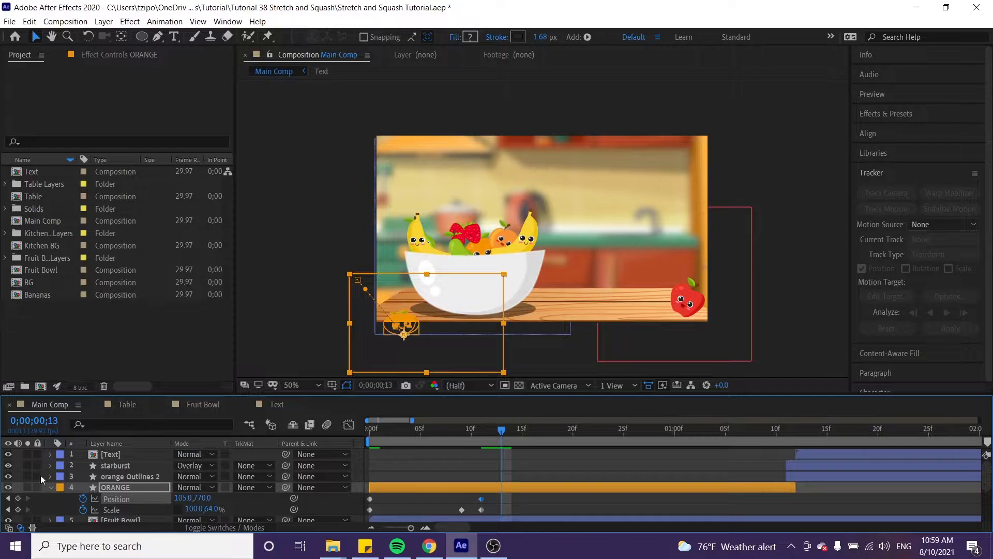
pyautogui.click(18, 498)
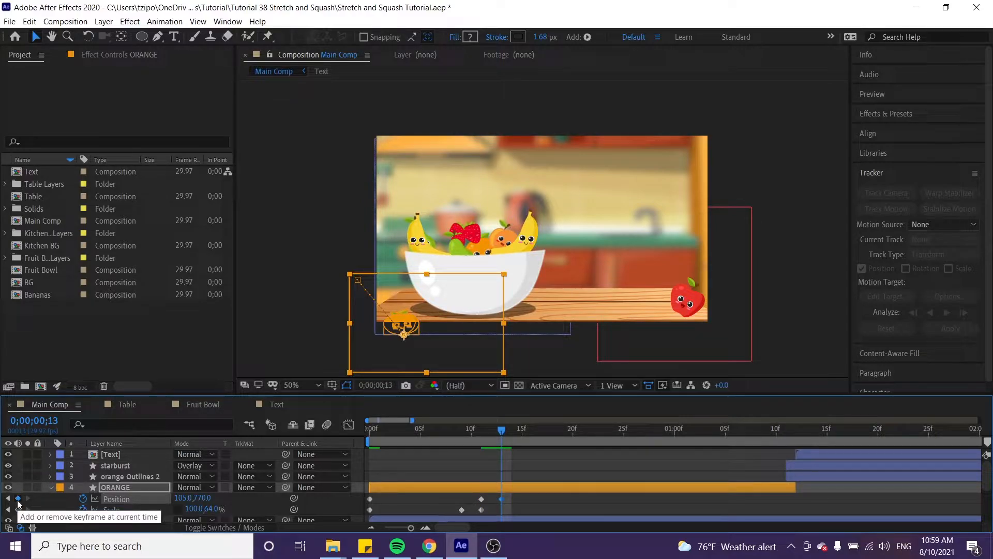
pyautogui.click(17, 510)
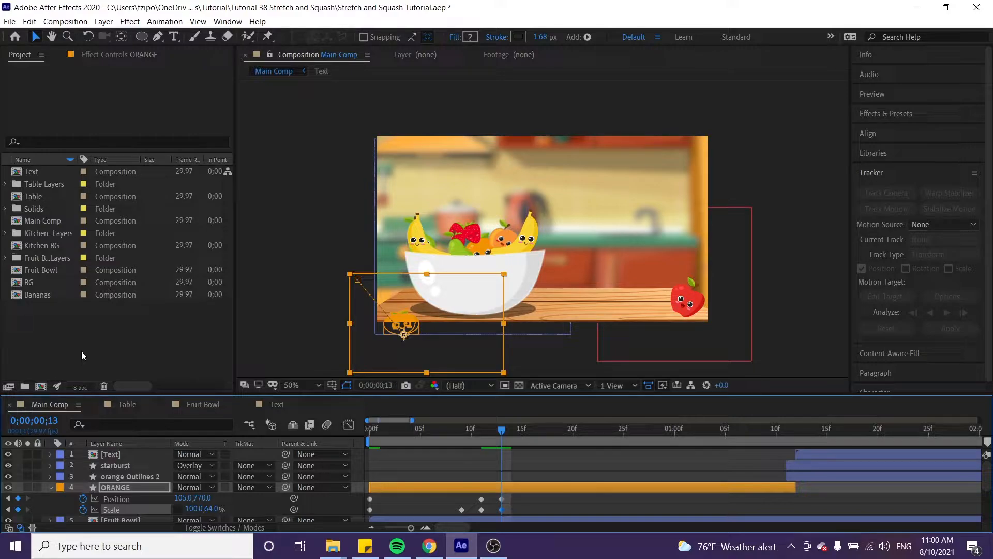
# - Restore the ORANGE layer's vertical scale to 100% at frame 15
pyautogui.press('pagedown')
pyautogui.press('pagedown')
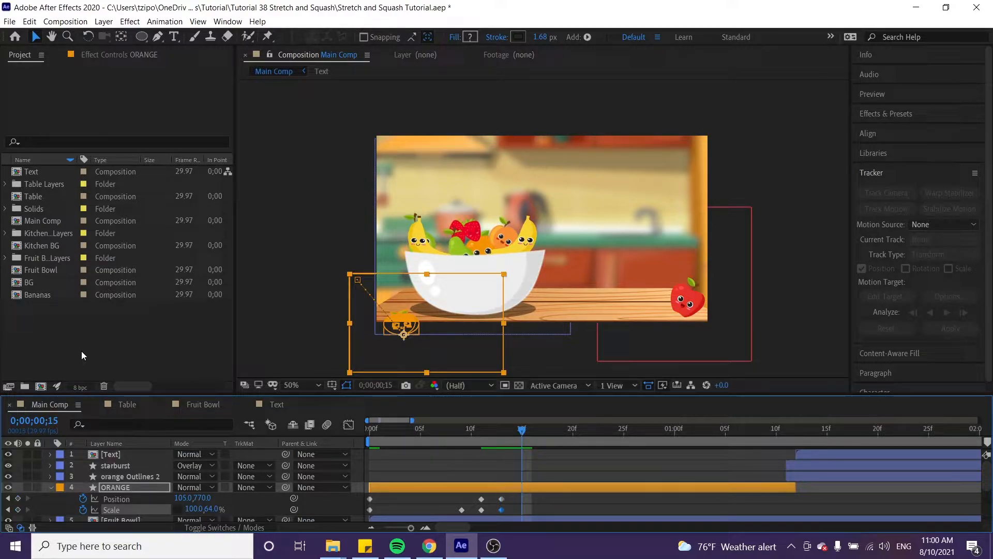
pyautogui.click(212, 508)
pyautogui.write('100')
pyautogui.press('Return')
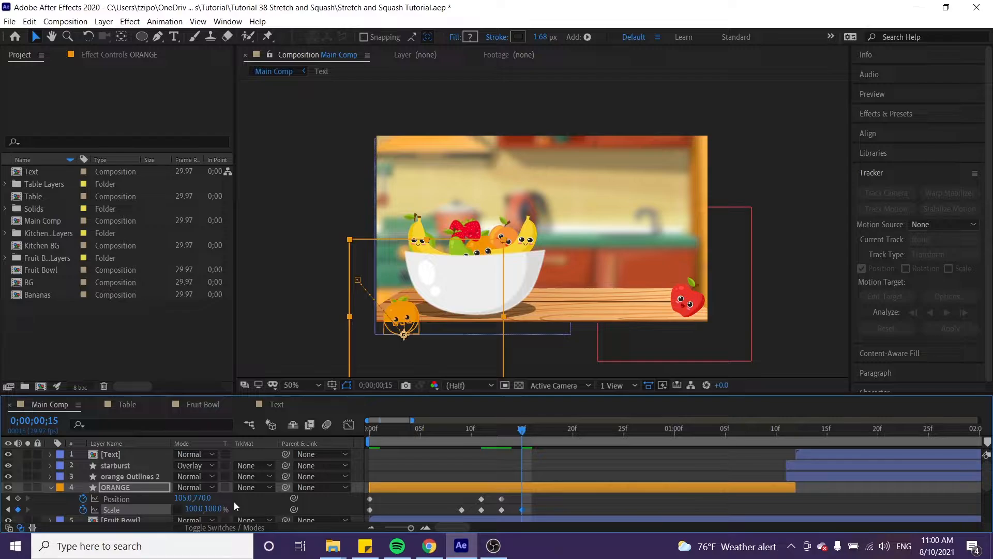
# - At 0;00;01;01, set the ORANGE layer's position to 255, 456 and add a Scale keyframe
pyautogui.press('pagedown')
pyautogui.press('pagedown')
pyautogui.press('pagedown')
pyautogui.press('pagedown')
pyautogui.press('pagedown')
pyautogui.press('pagedown')
pyautogui.press('pagedown')
pyautogui.press('pagedown')
pyautogui.press('pagedown')
pyautogui.press('pagedown')
pyautogui.press('pagedown')
pyautogui.press('pagedown')
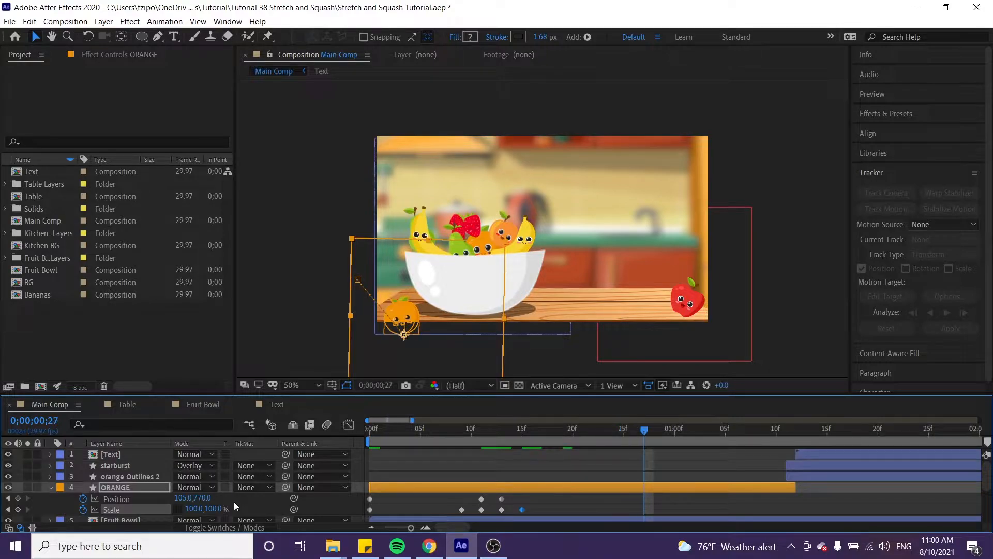
pyautogui.press('pagedown')
pyautogui.press('pagedown')
pyautogui.press('pagedown')
pyautogui.press('pagedown')
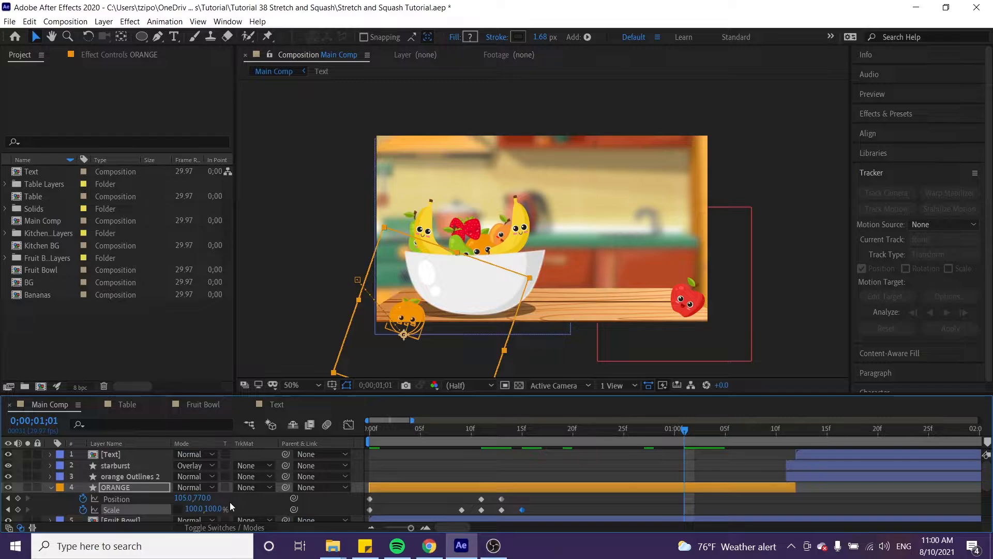
pyautogui.click(182, 498)
pyautogui.write('255')
pyautogui.press('Return')
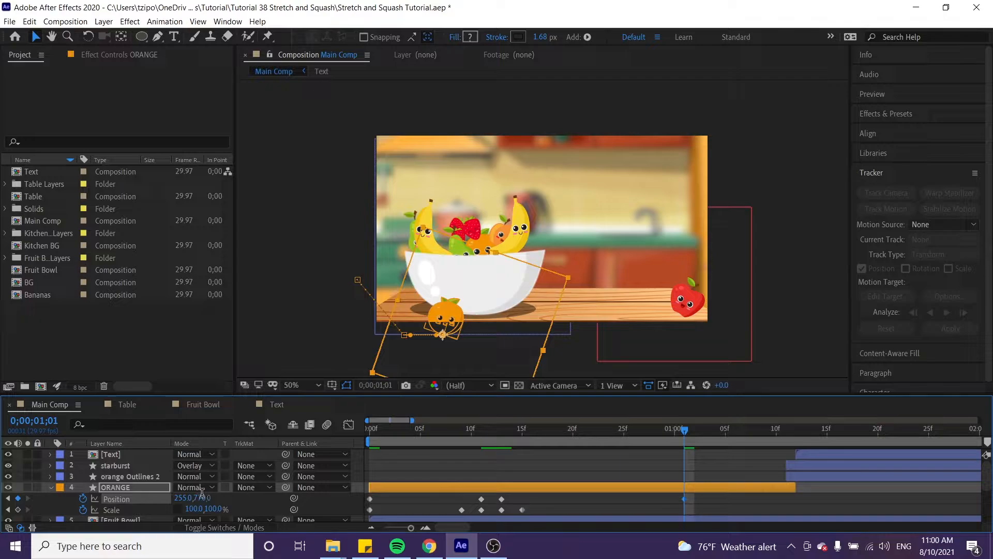
pyautogui.click(203, 498)
pyautogui.write('456')
pyautogui.press('Return')
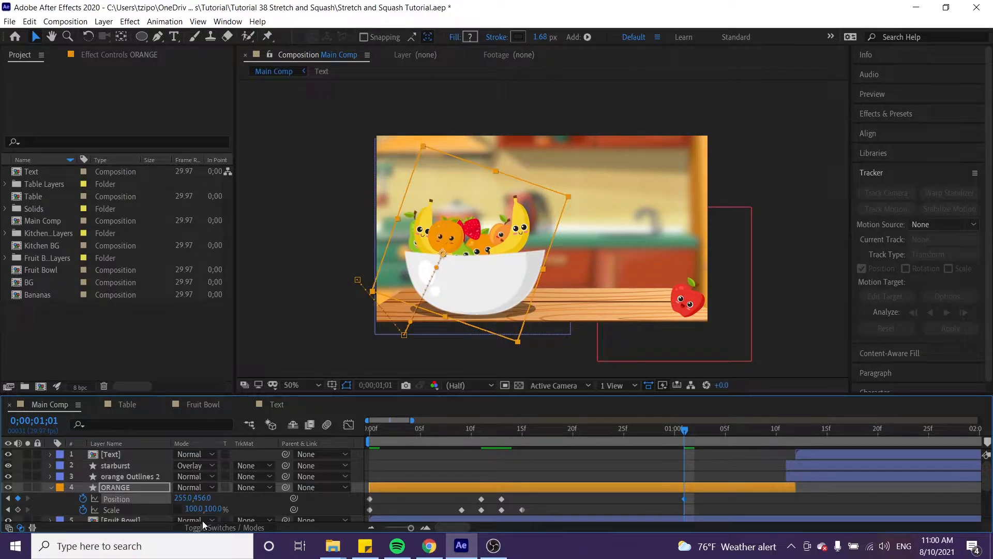
pyautogui.click(19, 509)
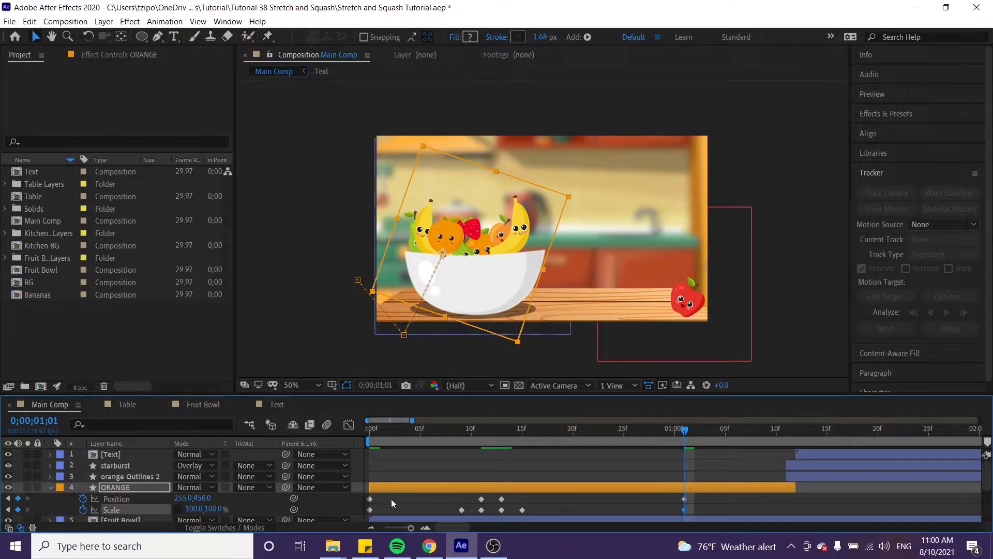
# - Apply Easy Ease In to the ORANGE layer's first Position and Scale keyframes
pyautogui.moveTo(390, 510); pyautogui.dragTo(372, 499)
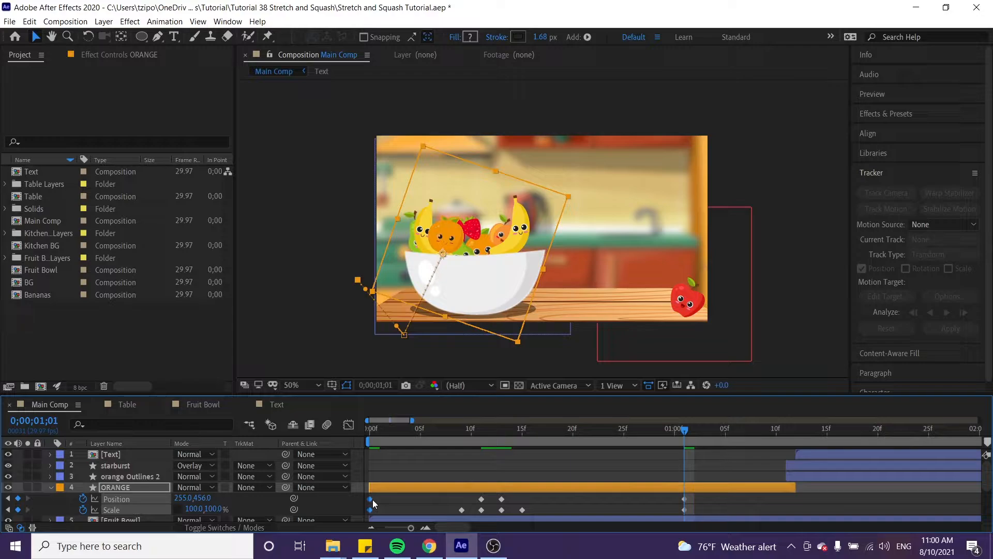
pyautogui.rightClick(372, 498)
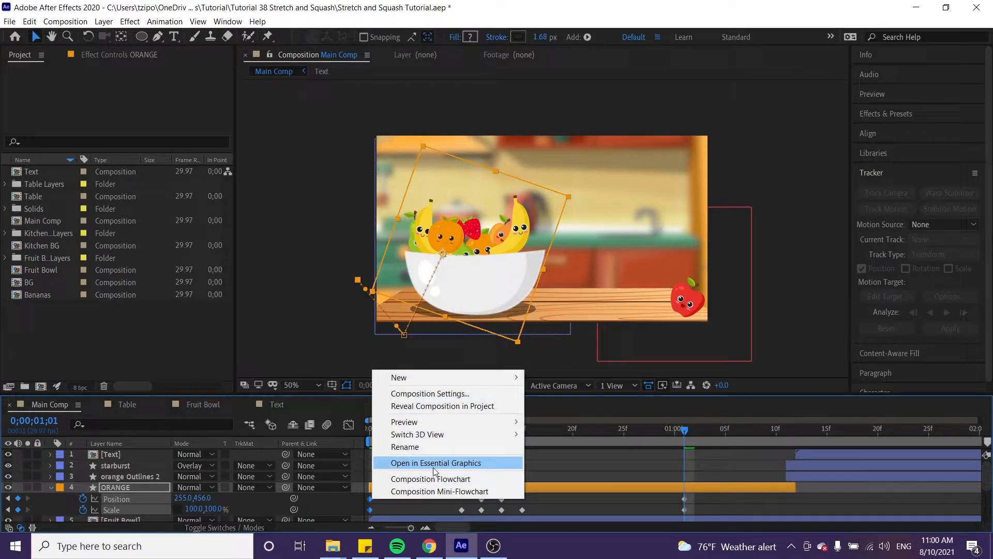
pyautogui.rightClick(372, 508)
pyautogui.moveTo(401, 504)
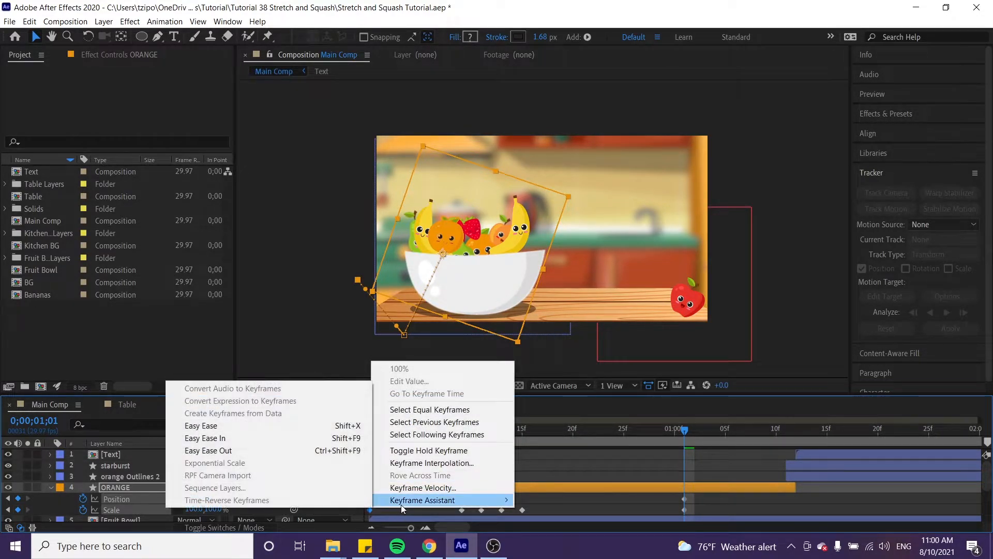
pyautogui.click(236, 439)
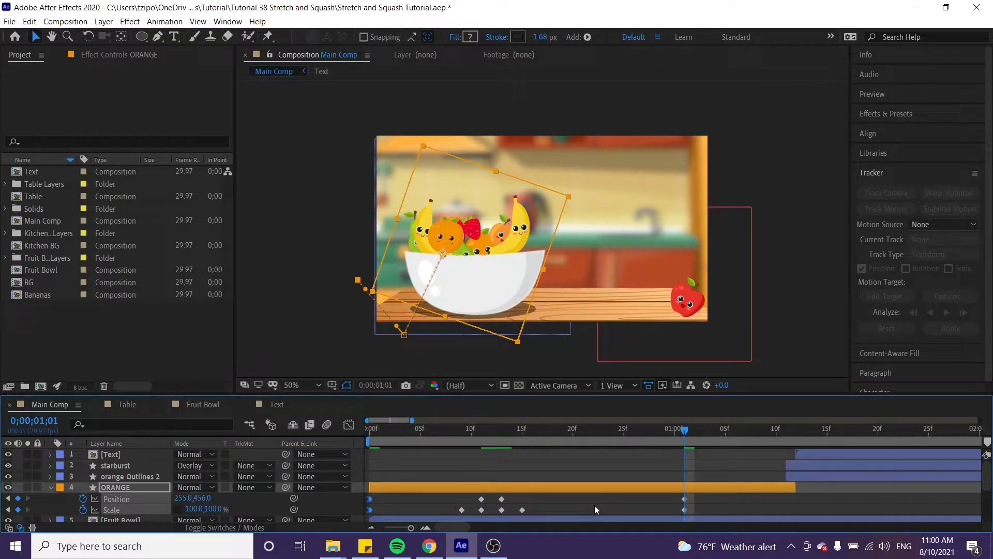
# - Apply Easy Ease Out to the ORANGE layer's last Position and Scale keyframes at 0;00;01;01
pyautogui.moveTo(707, 511); pyautogui.dragTo(674, 503)
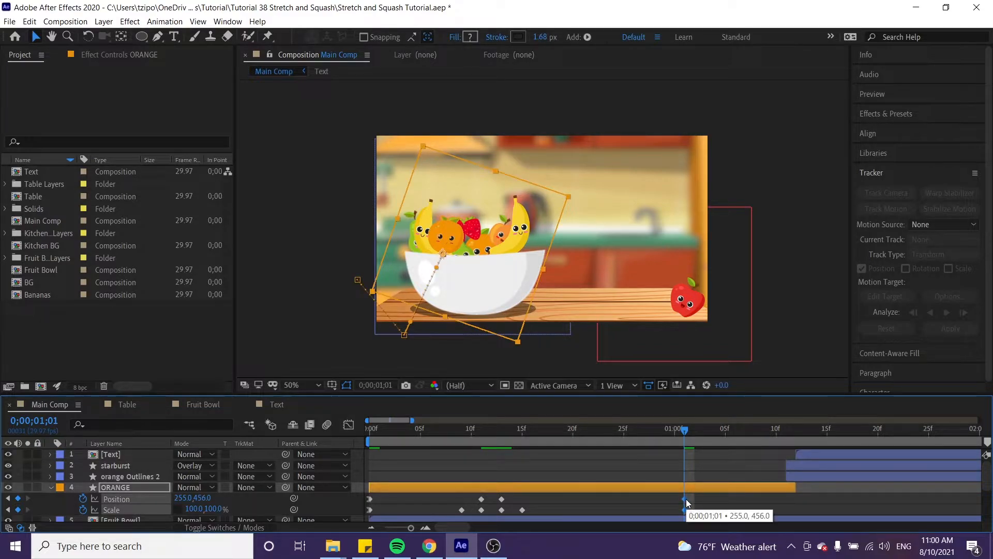
pyautogui.rightClick(686, 499)
pyautogui.moveTo(724, 491)
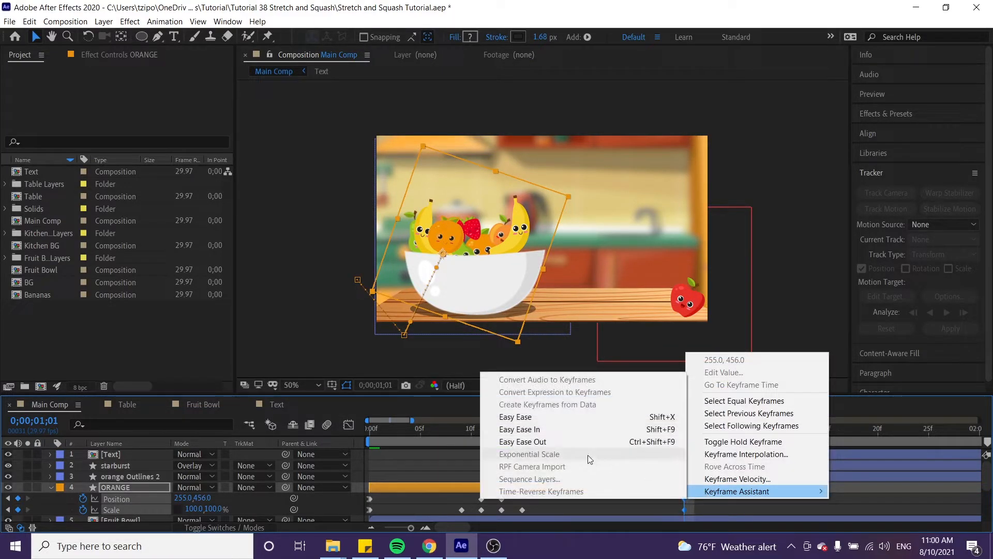
pyautogui.click(557, 441)
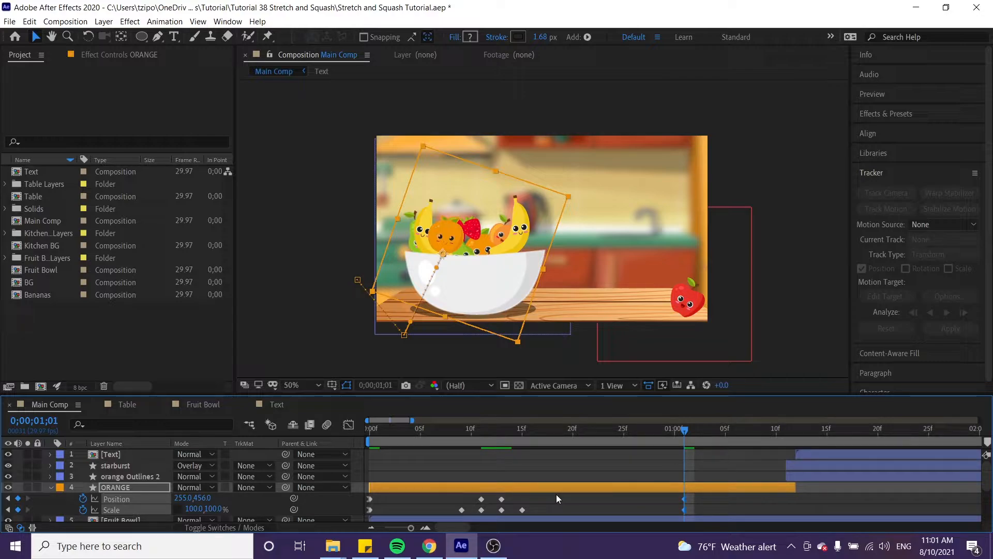
# - Apply Easy Ease to the ORANGE layer's middle Position and Scale keyframes and preview the animation from the start
pyautogui.moveTo(545, 508); pyautogui.dragTo(455, 501)
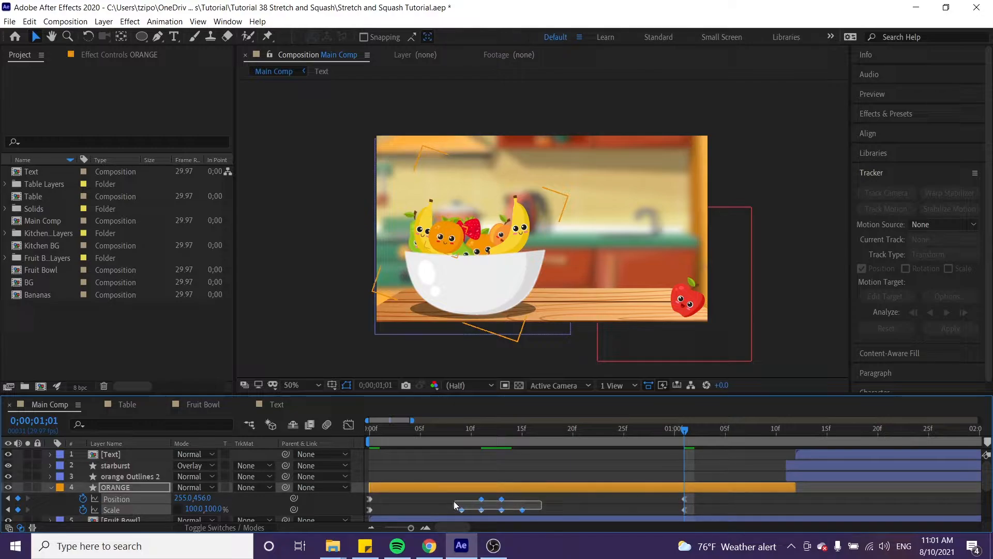
pyautogui.rightClick(482, 500)
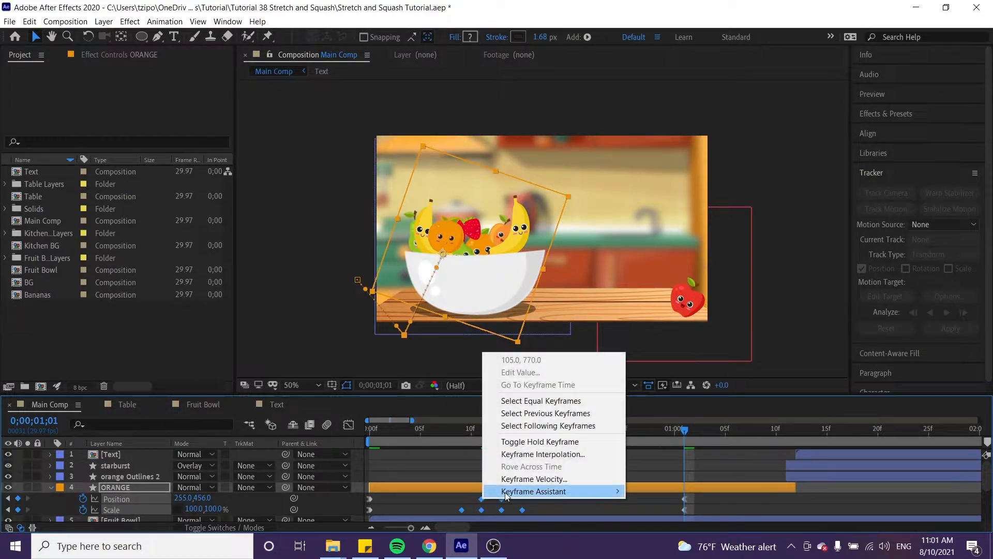
pyautogui.moveTo(506, 495)
pyautogui.click(330, 418)
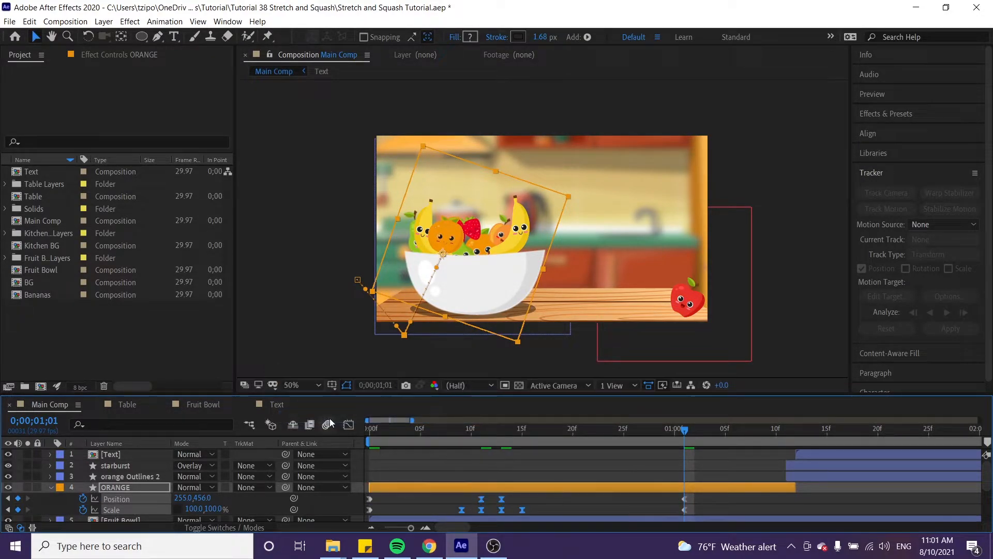
pyautogui.click(371, 430)
pyautogui.press('space')
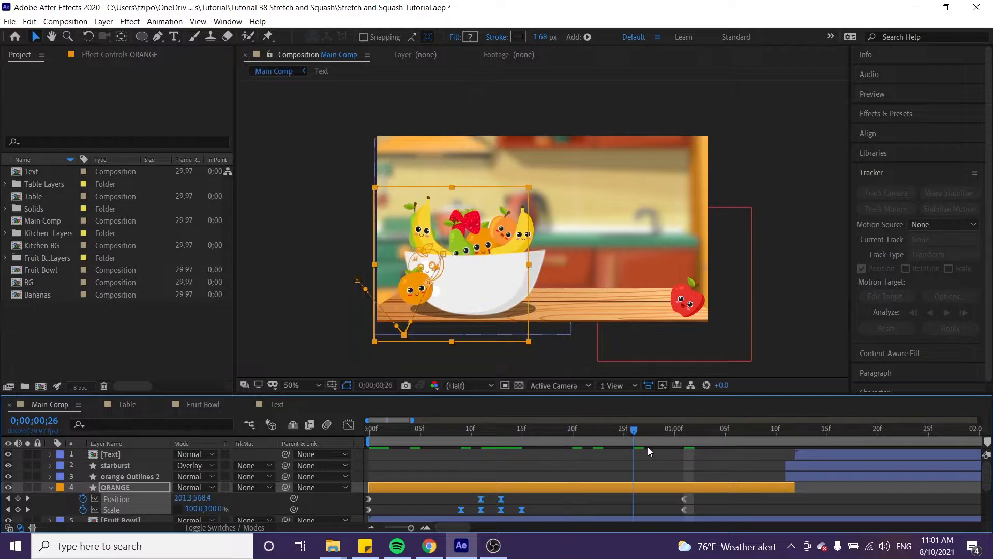
# - Collapse the ORANGE layer's keyframed properties and return to the start of the timeline at 0;00;00;00
pyautogui.press('u')
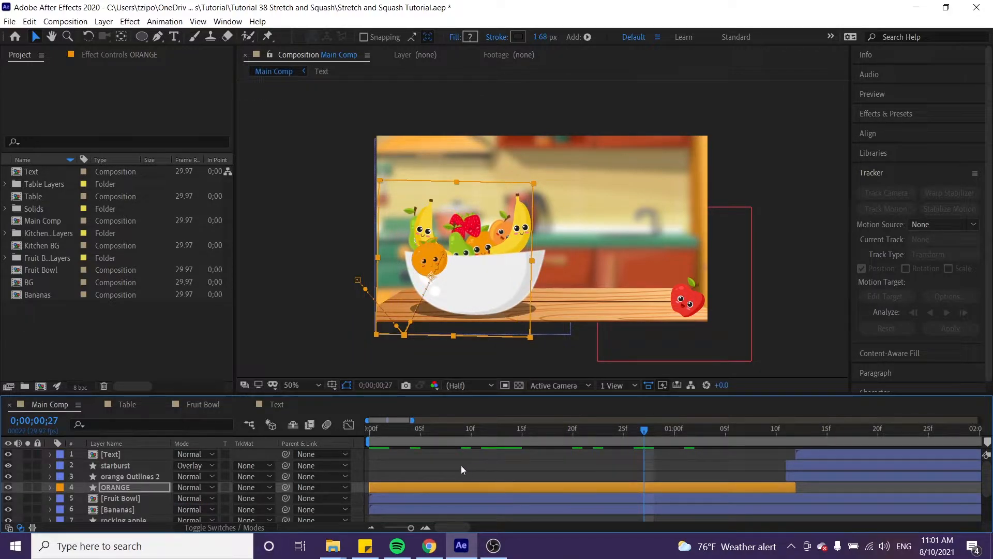
pyautogui.click(377, 429)
pyautogui.moveTo(375, 430); pyautogui.dragTo(363, 431)
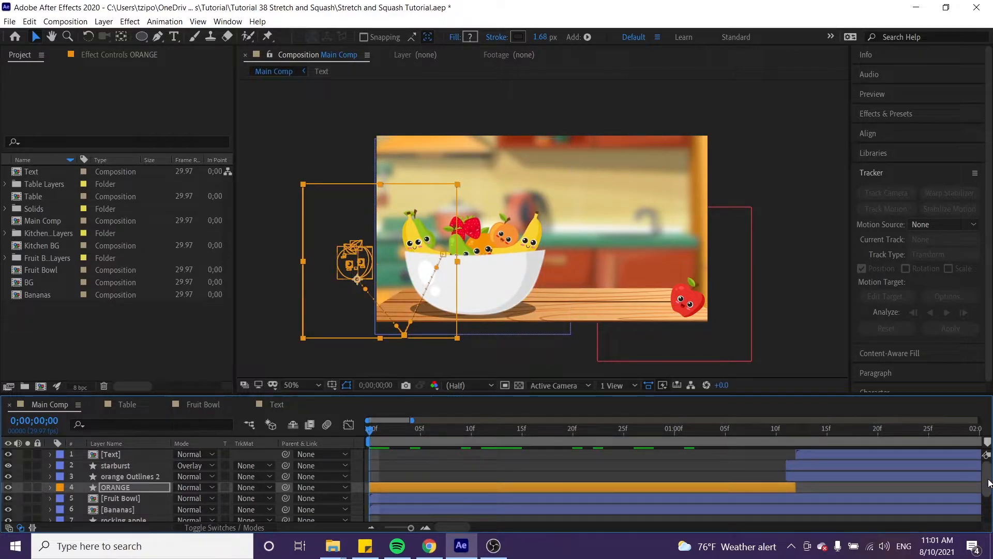
# - Show the APPLE layer's Position and Scale properties and add a first keyframe to both at 0;00;00;00
pyautogui.scroll(-4, 986, 485)
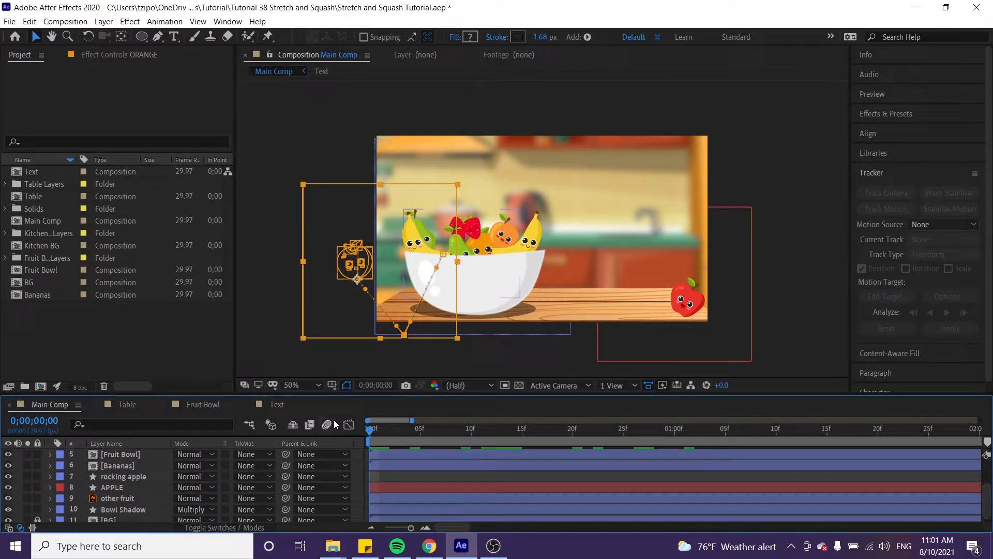
pyautogui.click(122, 488)
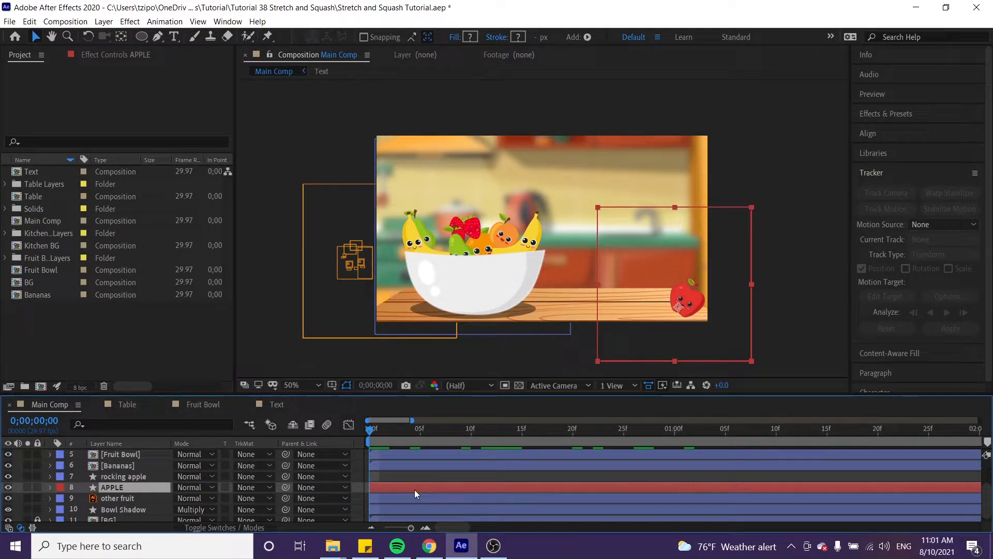
pyautogui.press('p')
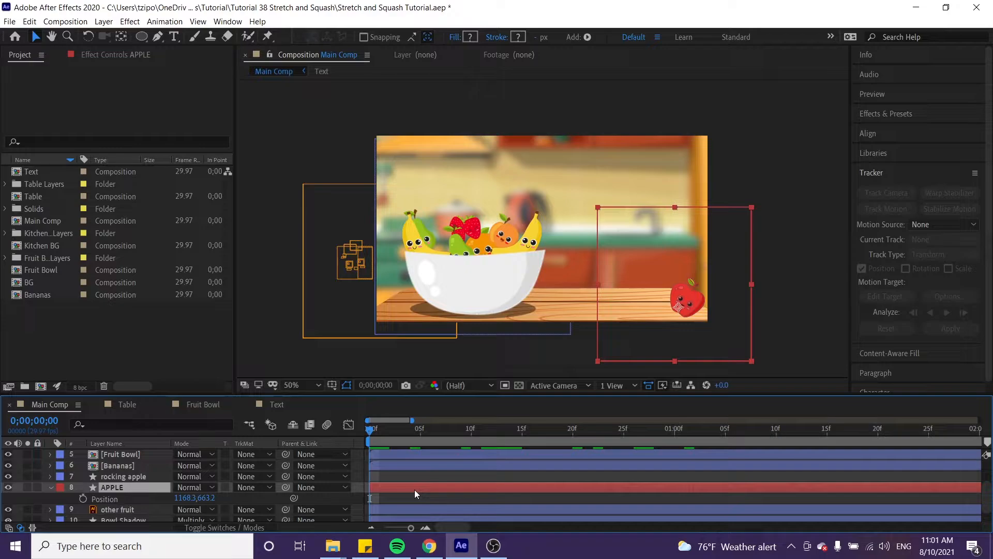
pyautogui.hotkey('shift', 's')
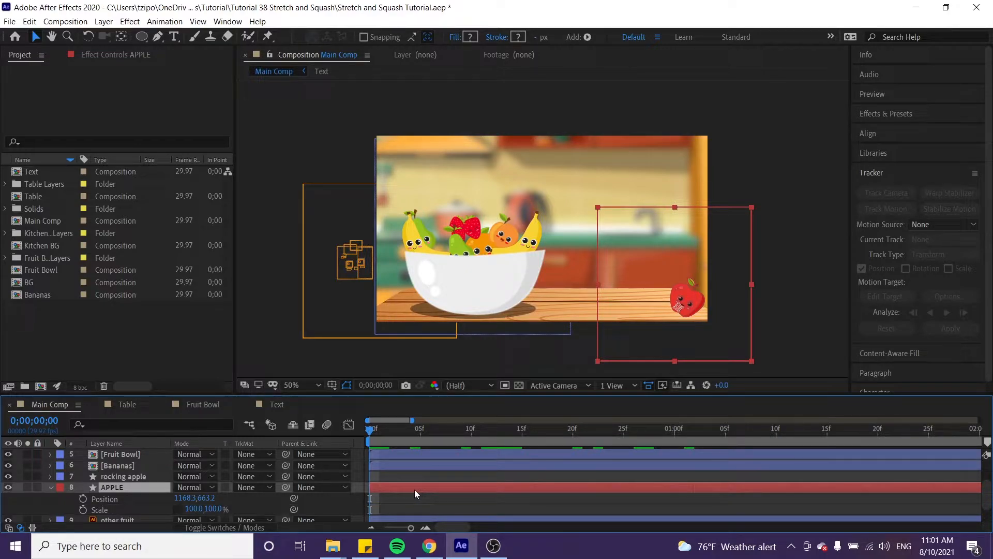
pyautogui.click(82, 499)
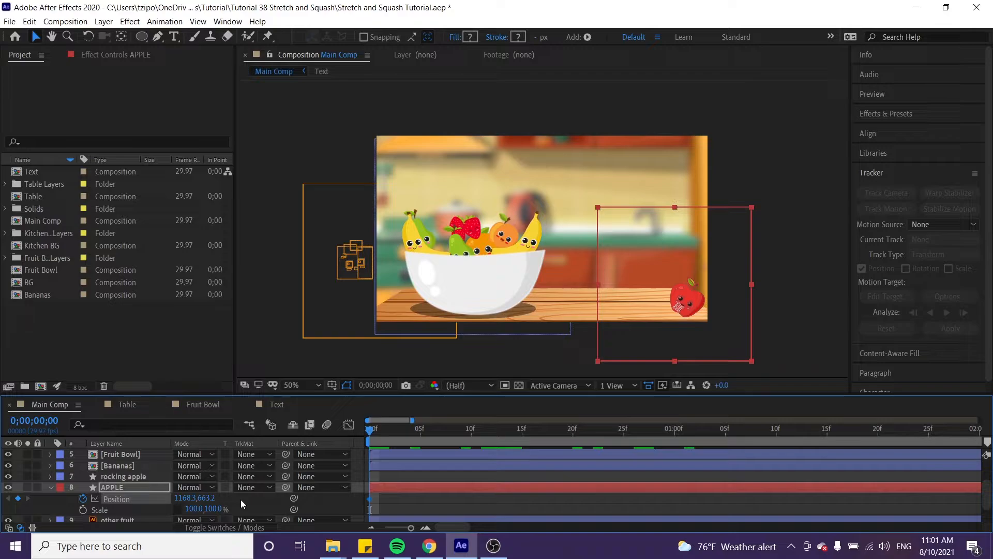
pyautogui.click(82, 510)
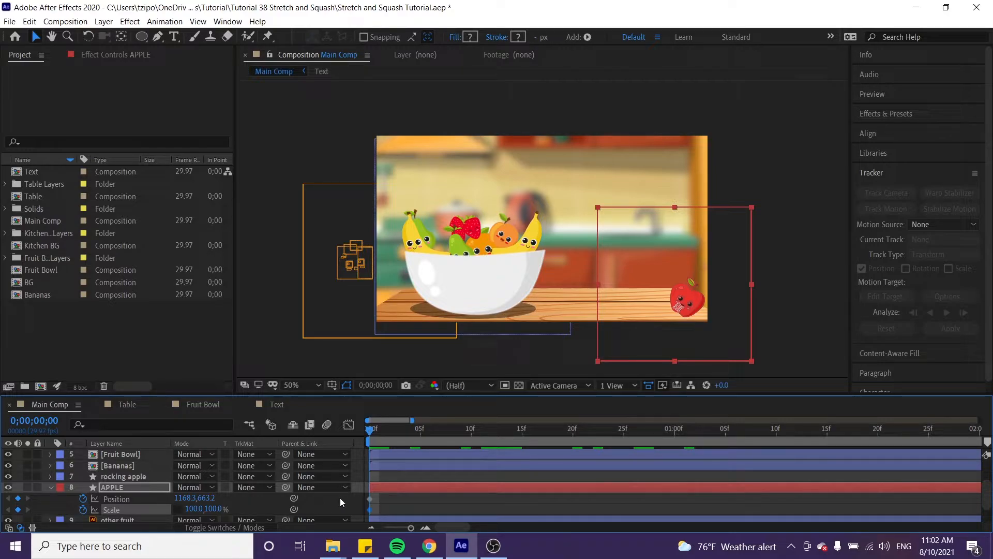
# - Apply Easy Ease In to the APPLE layer's first Position and Scale keyframes
pyautogui.moveTo(386, 510); pyautogui.dragTo(366, 495)
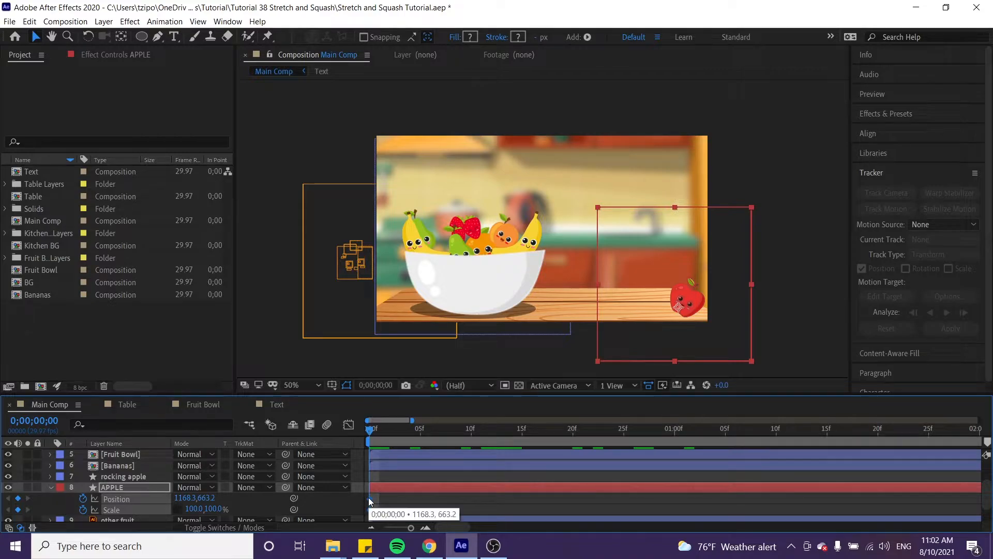
pyautogui.rightClick(368, 498)
pyautogui.moveTo(395, 491)
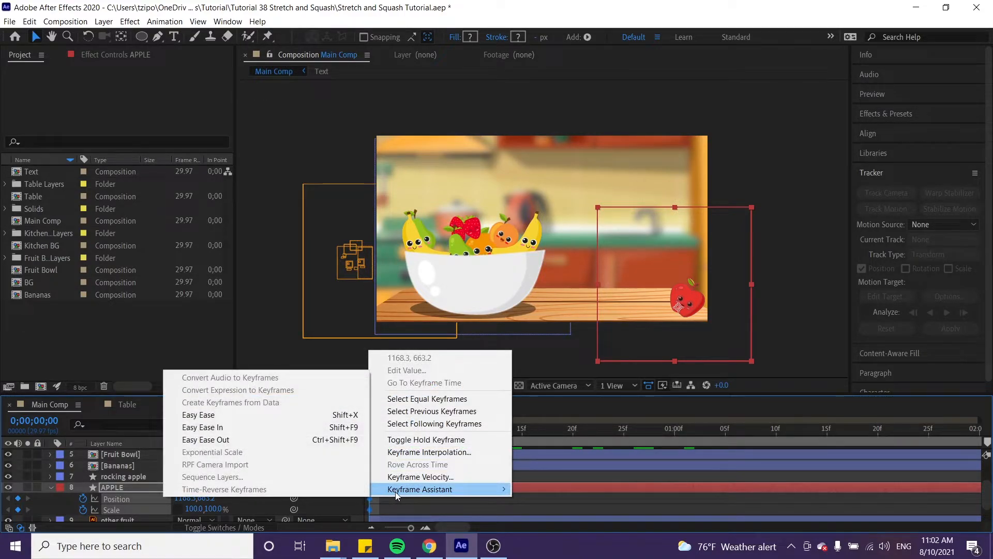
pyautogui.click(221, 425)
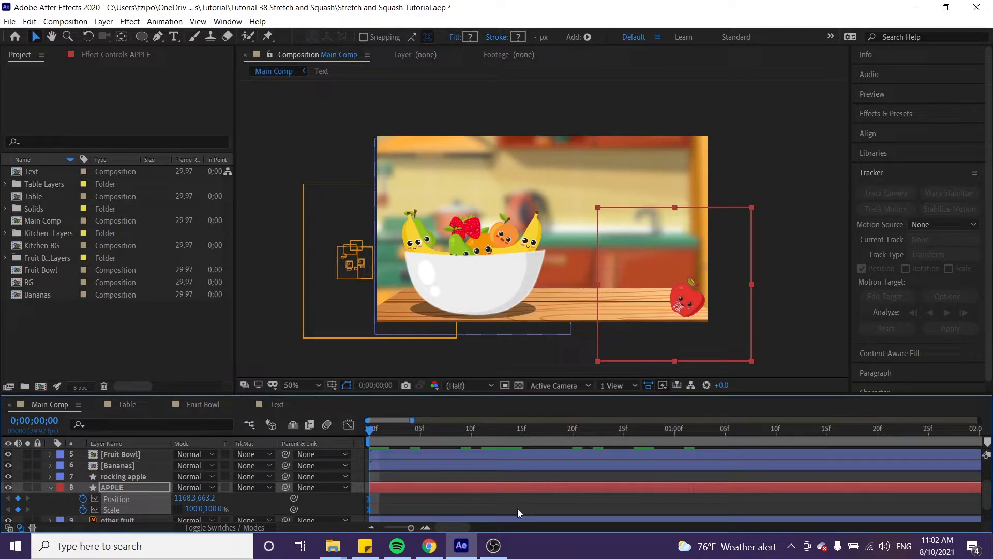
# - At 0;00;00;03, add a Position keyframe to the APPLE layer and set its vertical scale to 60%
pyautogui.press('space')
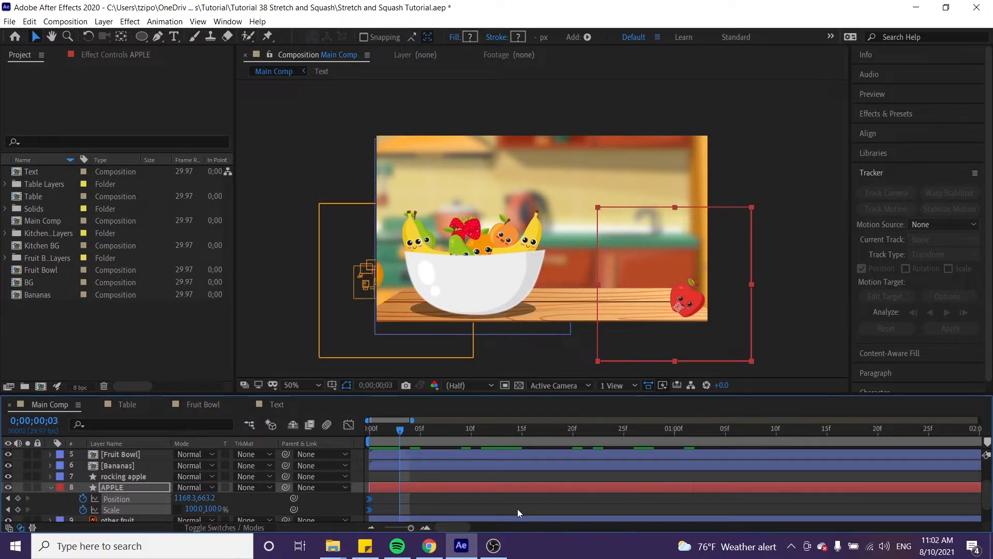
pyautogui.click(501, 506)
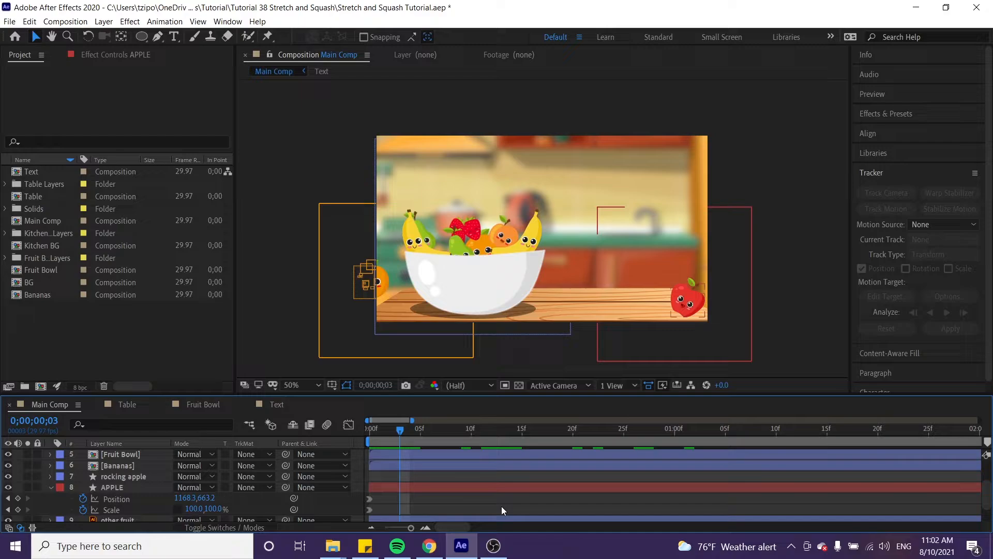
pyautogui.click(18, 498)
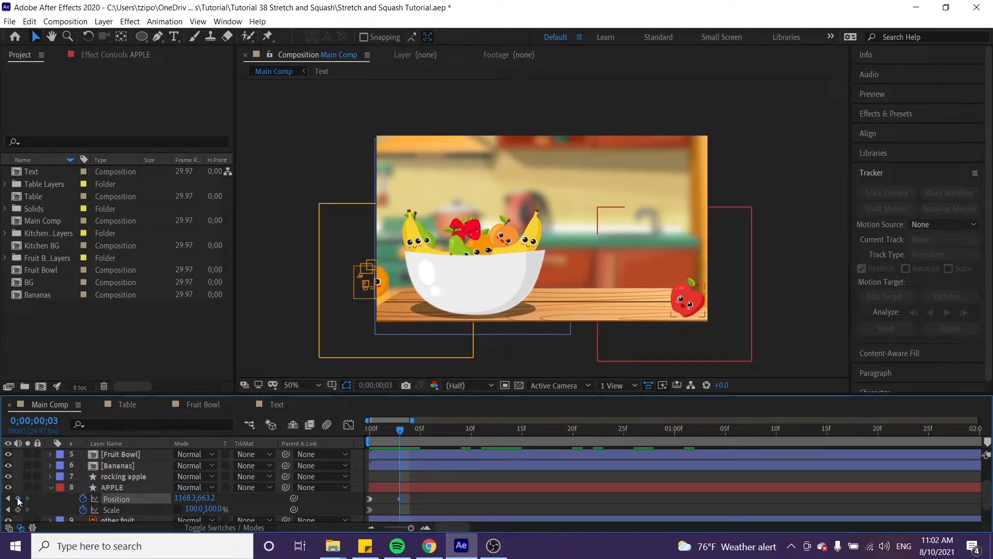
pyautogui.click(216, 508)
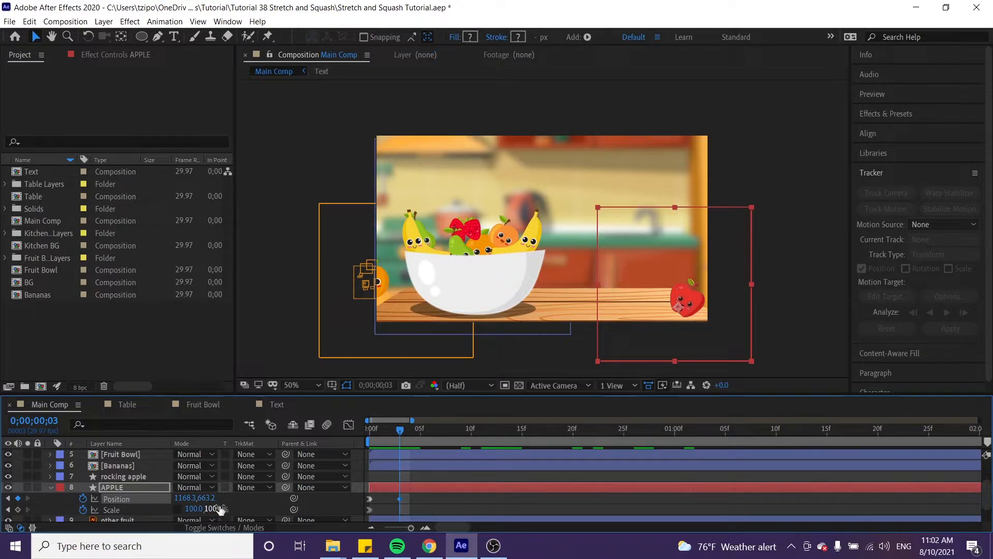
pyautogui.write('60')
pyautogui.press('Return')
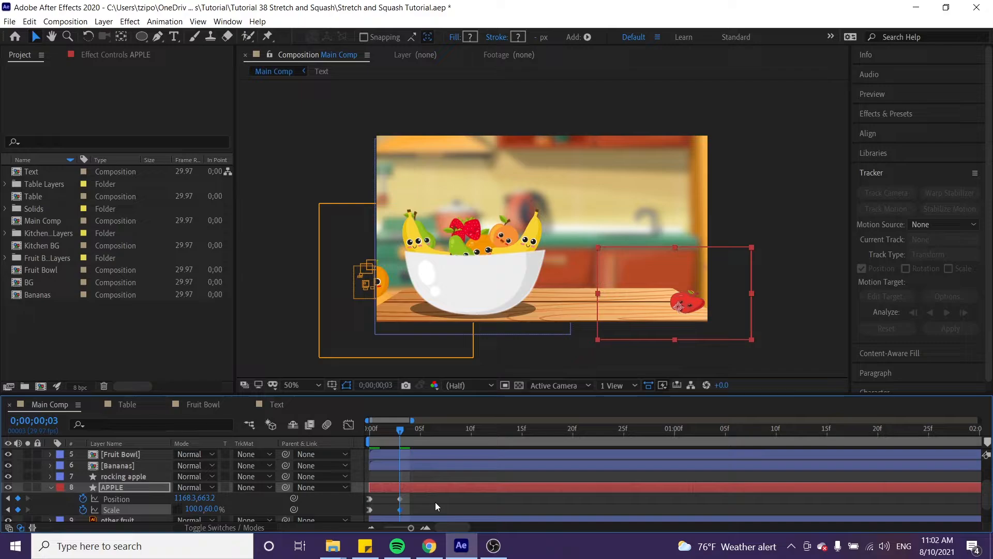
# - At 0;00;00;05, set the APPLE layer's vertical scale to 110%
pyautogui.press('pagedown')
pyautogui.press('pagedown')
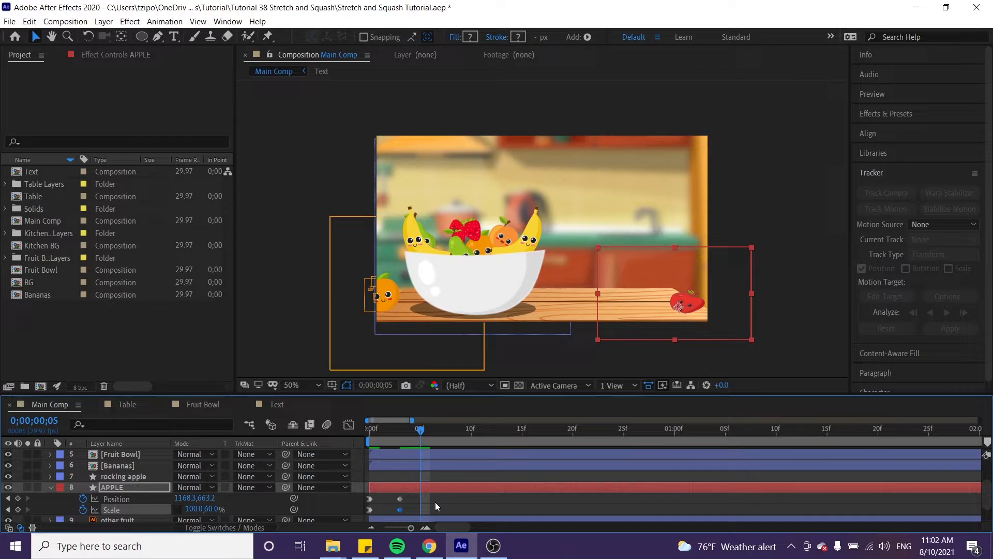
pyautogui.click(208, 510)
pyautogui.write('110')
pyautogui.press('Return')
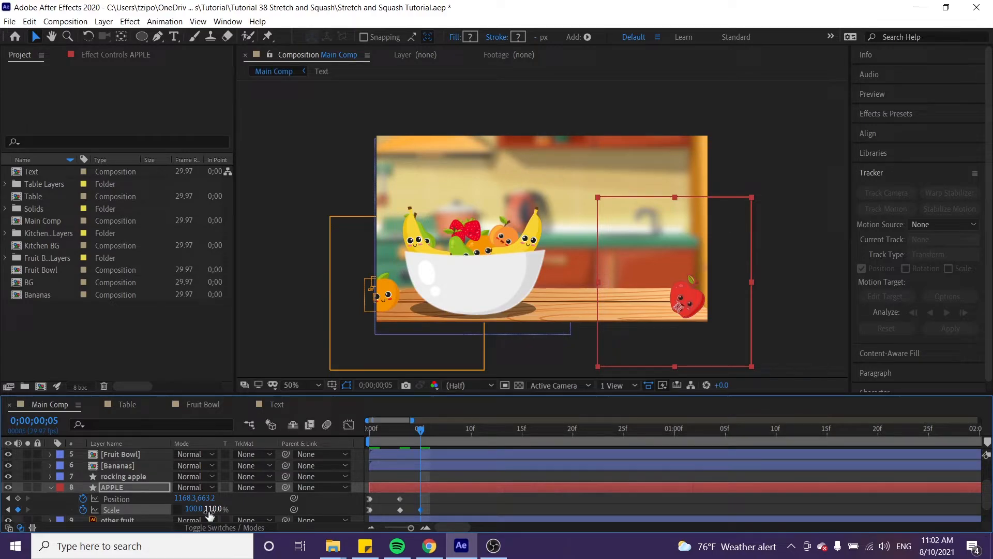
# - Apply Easy Ease to the APPLE layer's Position and Scale keyframes at 0;00;00;03 and 0;00;00;05
pyautogui.moveTo(442, 509); pyautogui.dragTo(393, 496)
pyautogui.moveTo(400, 509)
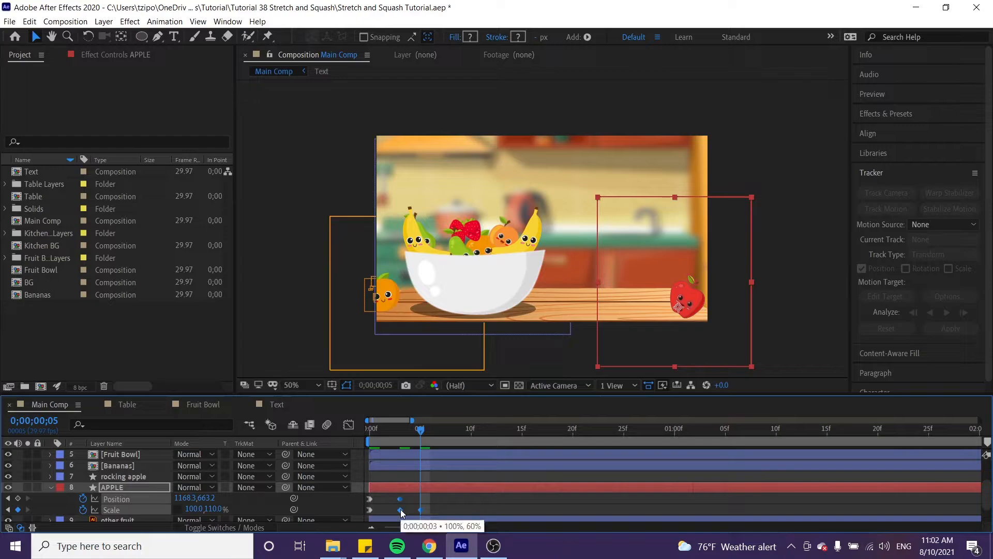
pyautogui.rightClick(400, 509)
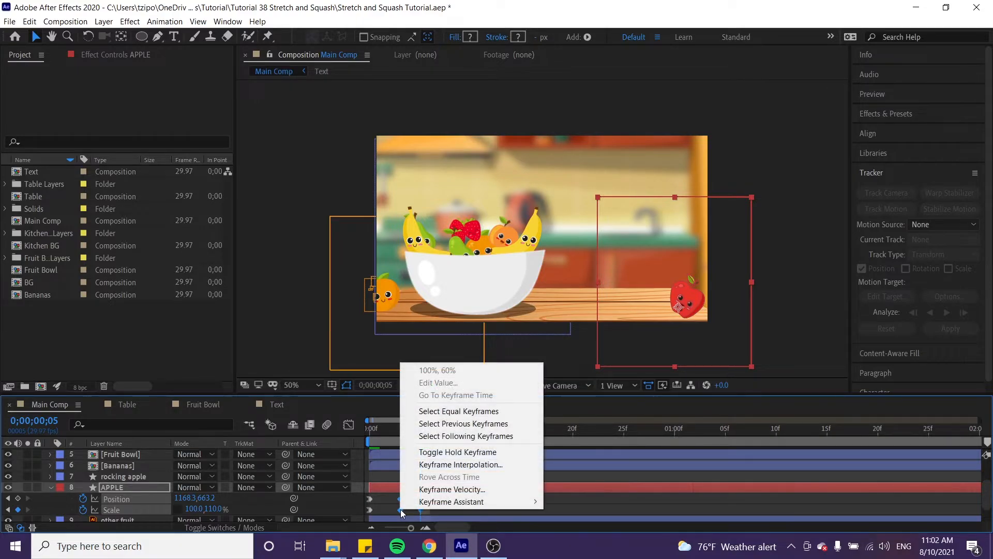
pyautogui.click(252, 427)
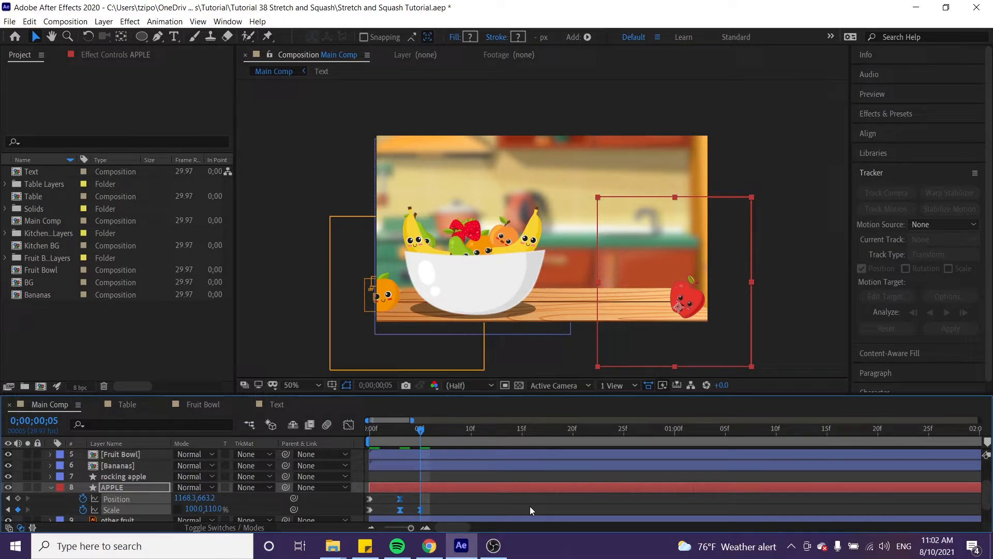
# - At 0;00;00;17, set the APPLE layer's position to 1018, 435
pyautogui.click(452, 429)
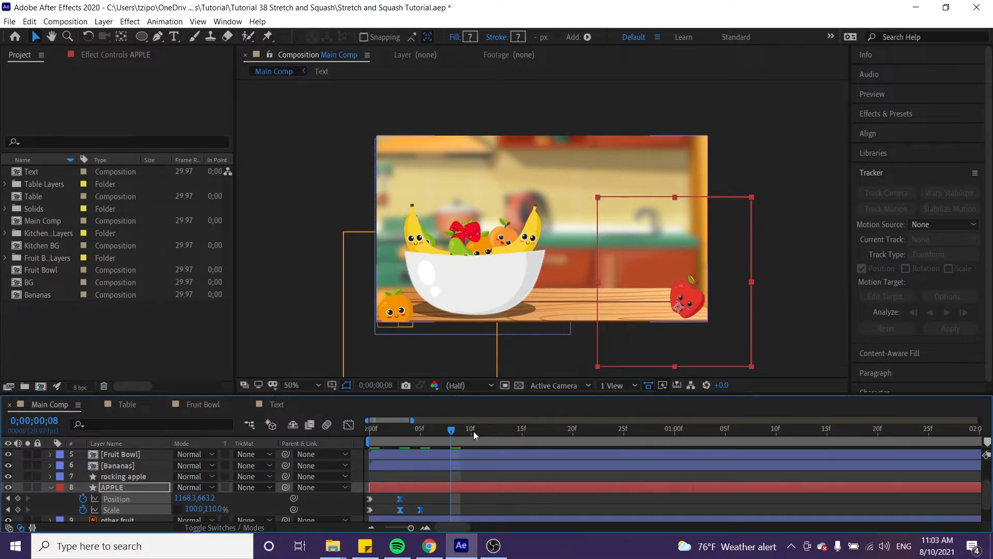
pyautogui.click(536, 430)
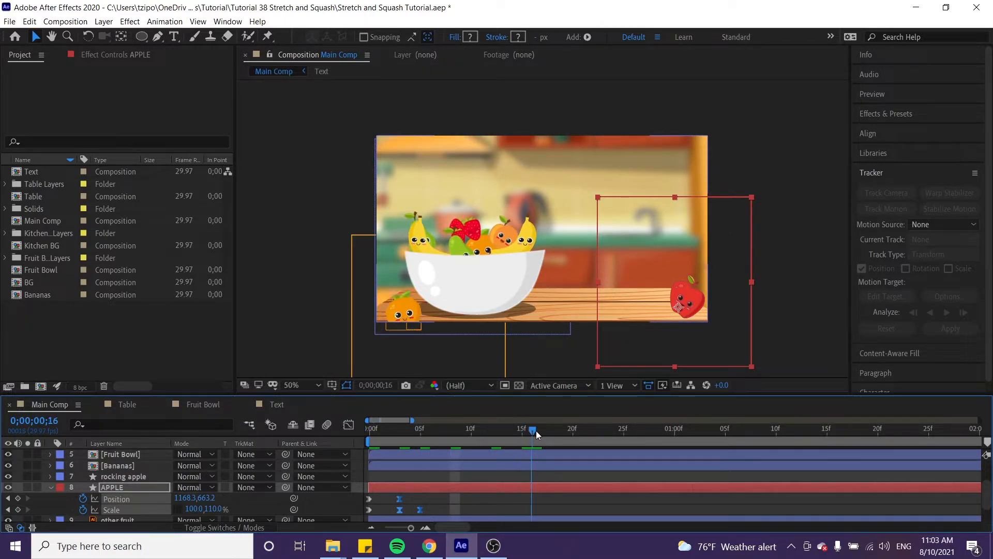
pyautogui.press('pagedown')
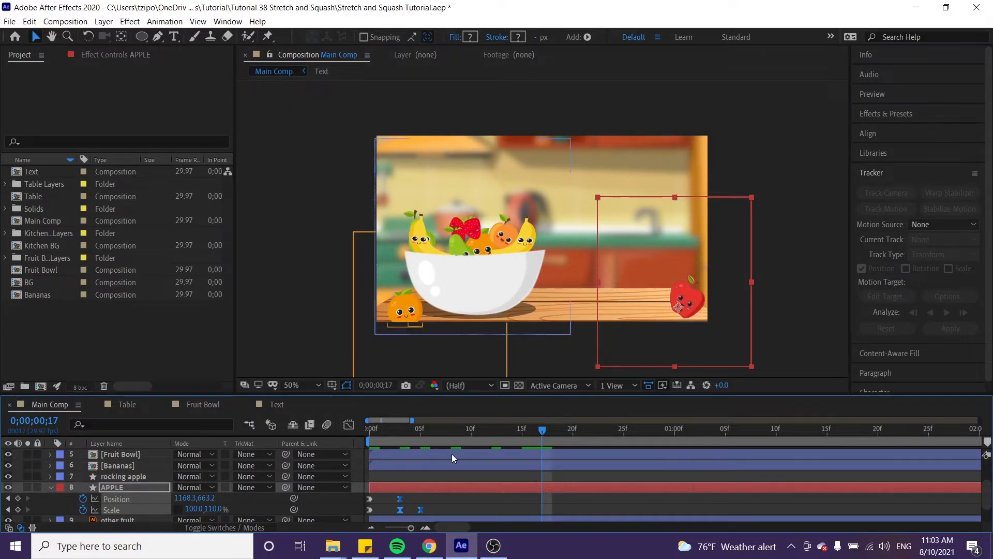
pyautogui.click(184, 497)
pyautogui.write('101')
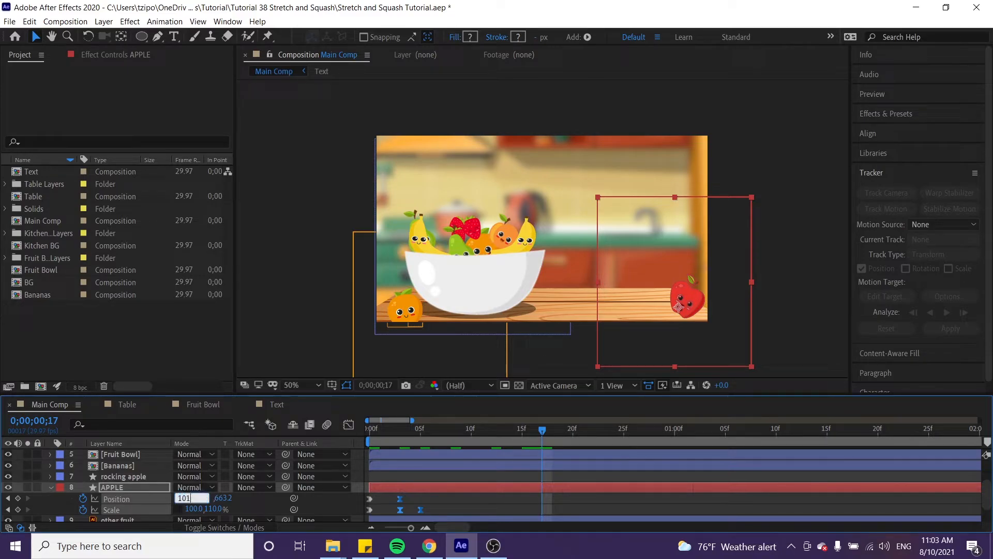
pyautogui.write('8')
pyautogui.press('Return')
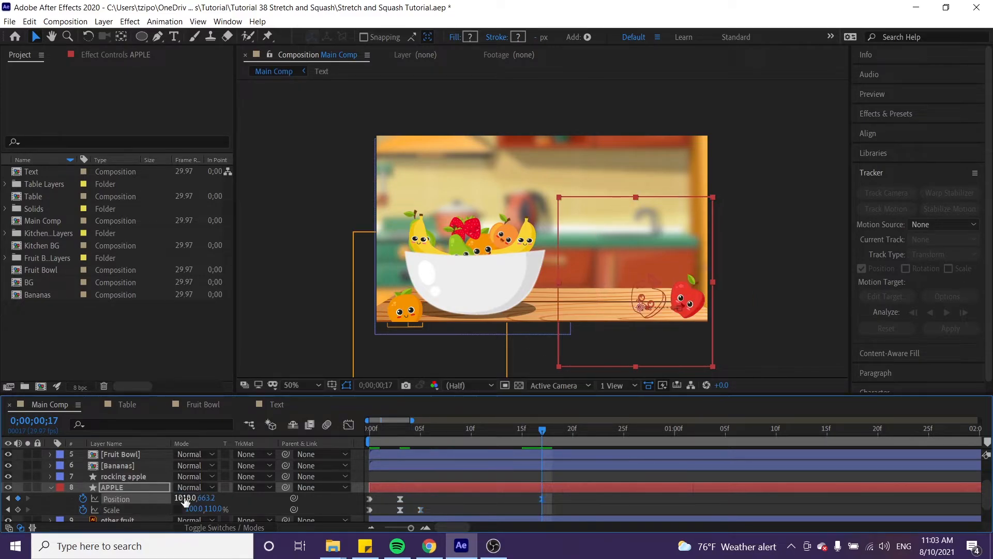
pyautogui.click(212, 499)
pyautogui.write('435')
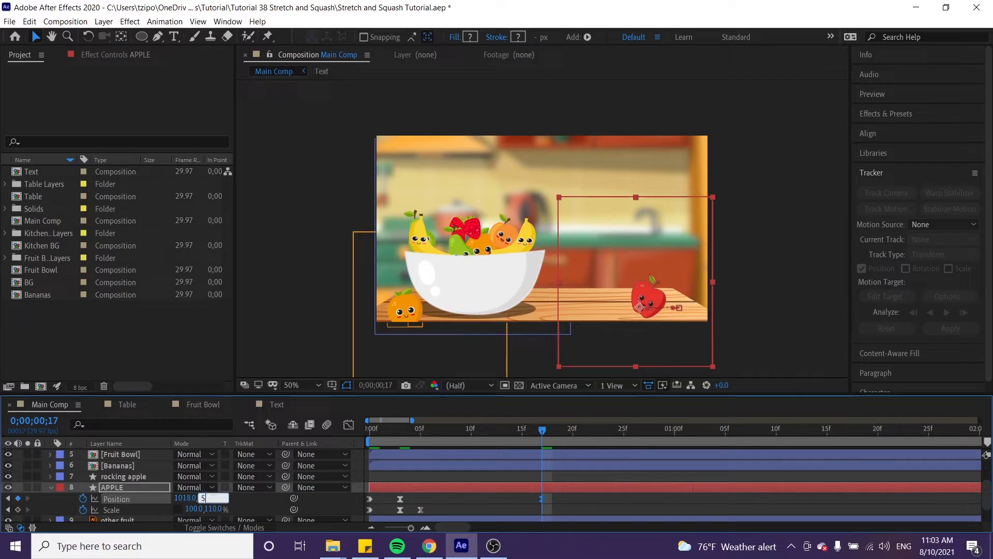
pyautogui.press('Return')
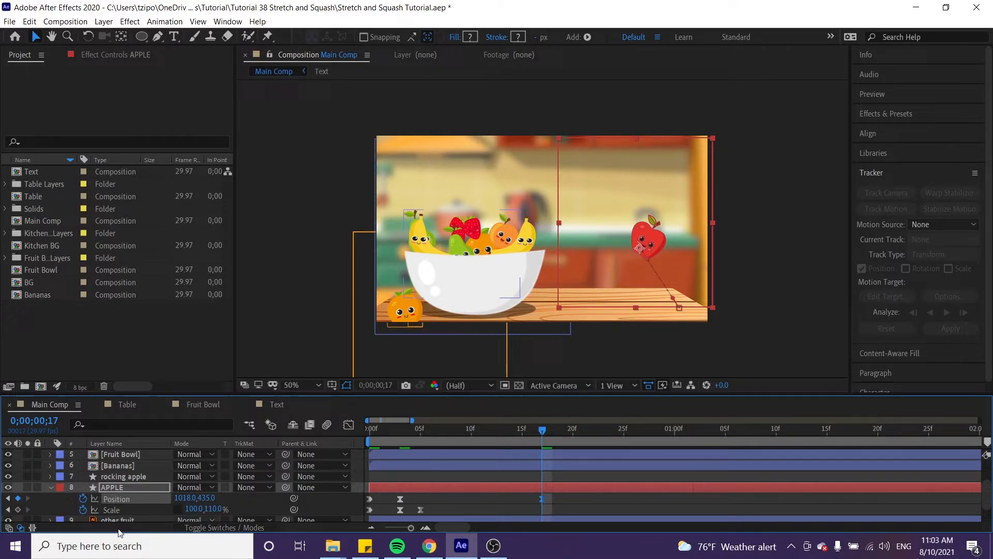
# - Set the APPLE layer's vertical scale to 115% at 0;00;00;17
pyautogui.click(214, 509)
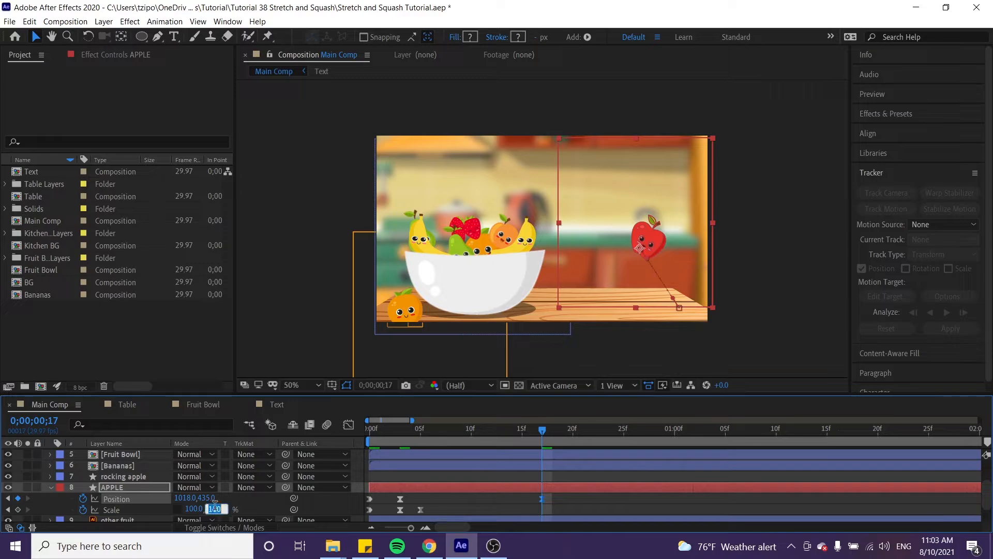
pyautogui.write('115')
pyautogui.press('Return')
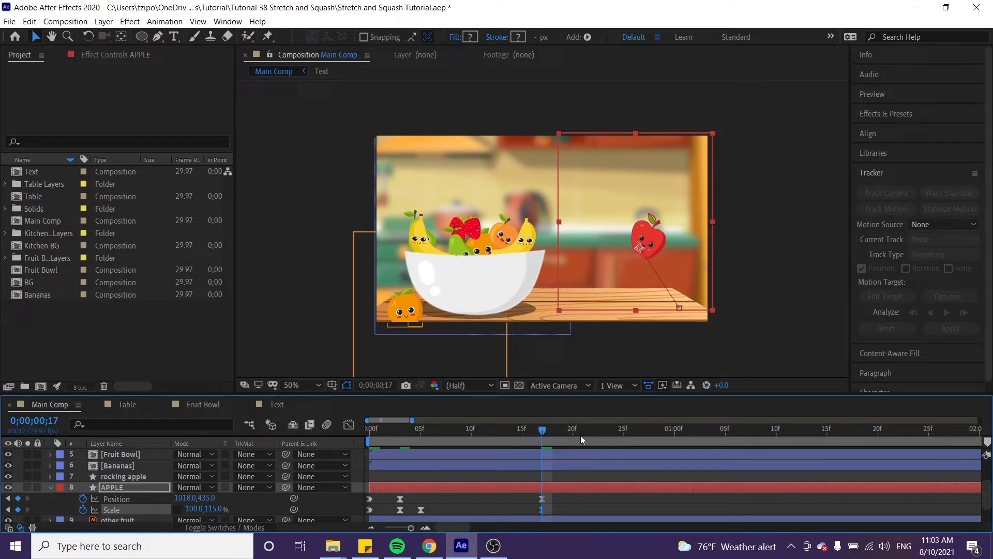
# - At 0;00;00;26, set the APPLE layer's position to 760, 650 and its vertical scale to 70%
pyautogui.press('space')
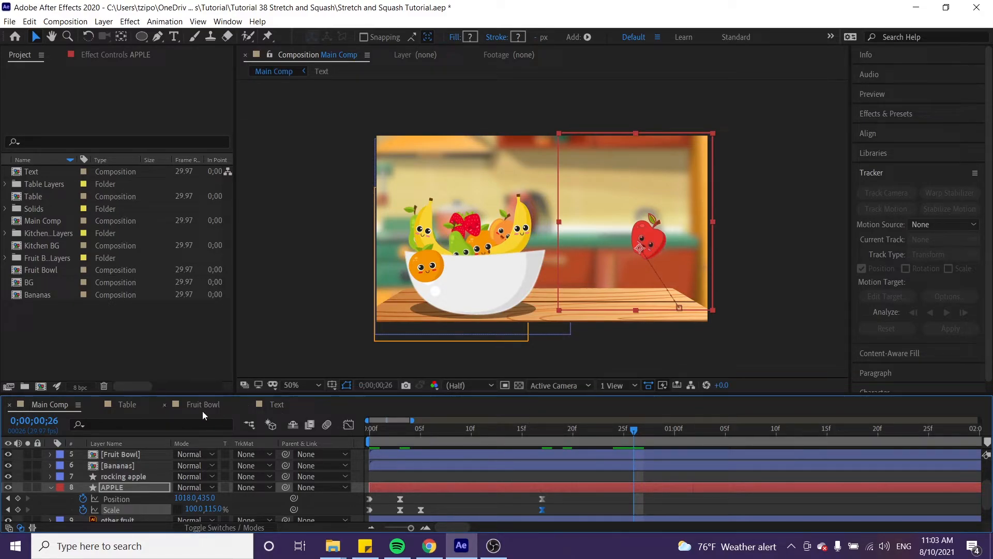
pyautogui.click(185, 498)
pyautogui.write('760')
pyautogui.press('Tab')
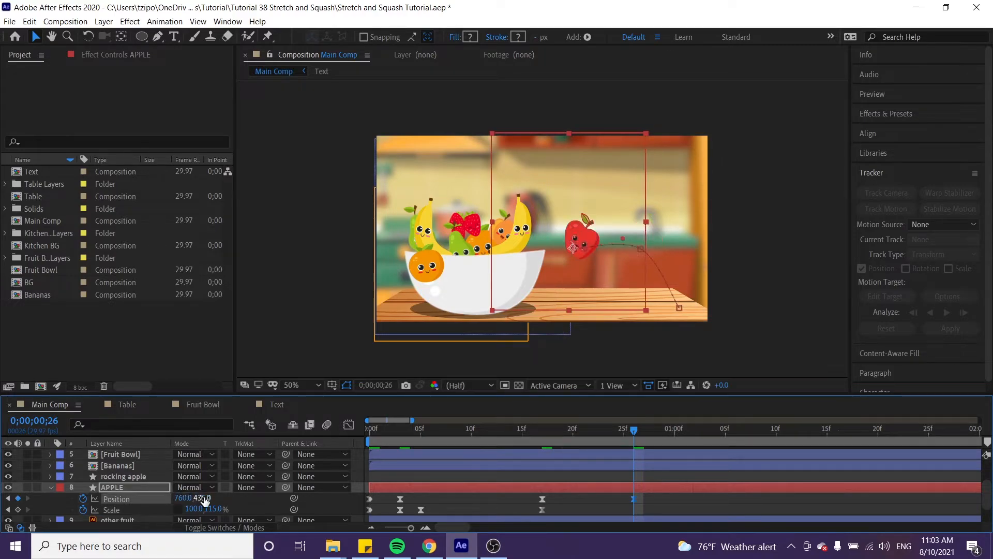
pyautogui.write('650')
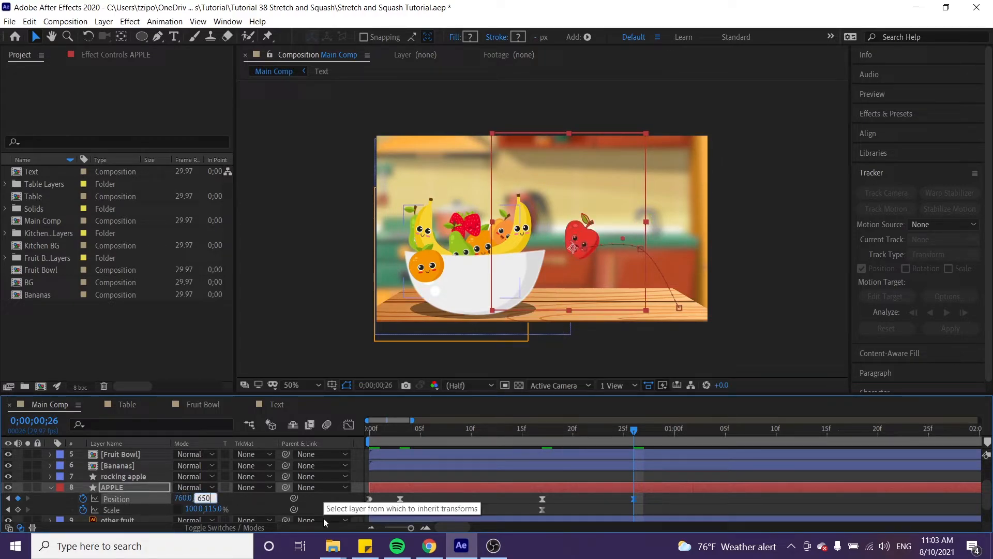
pyautogui.press('Return')
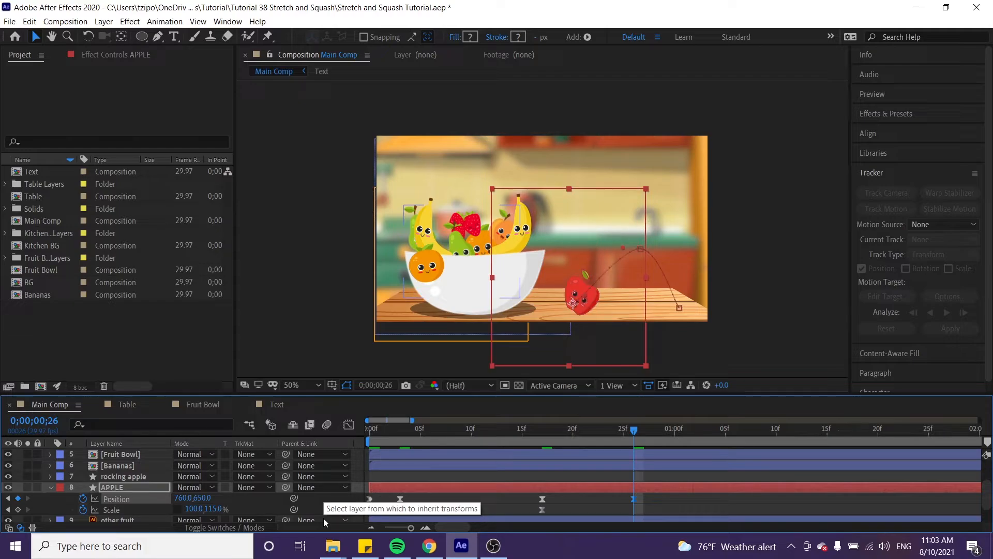
pyautogui.click(214, 508)
pyautogui.write('70')
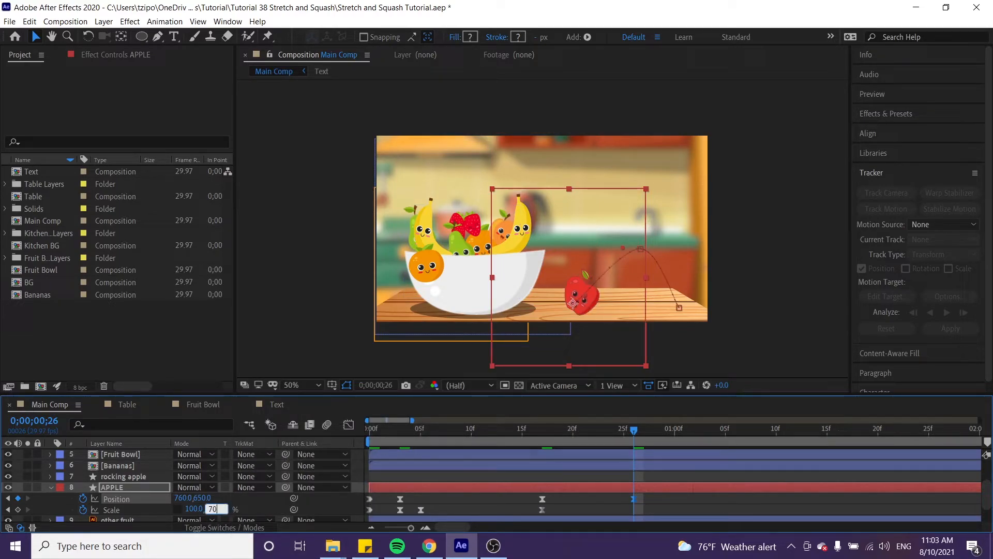
pyautogui.press('Return')
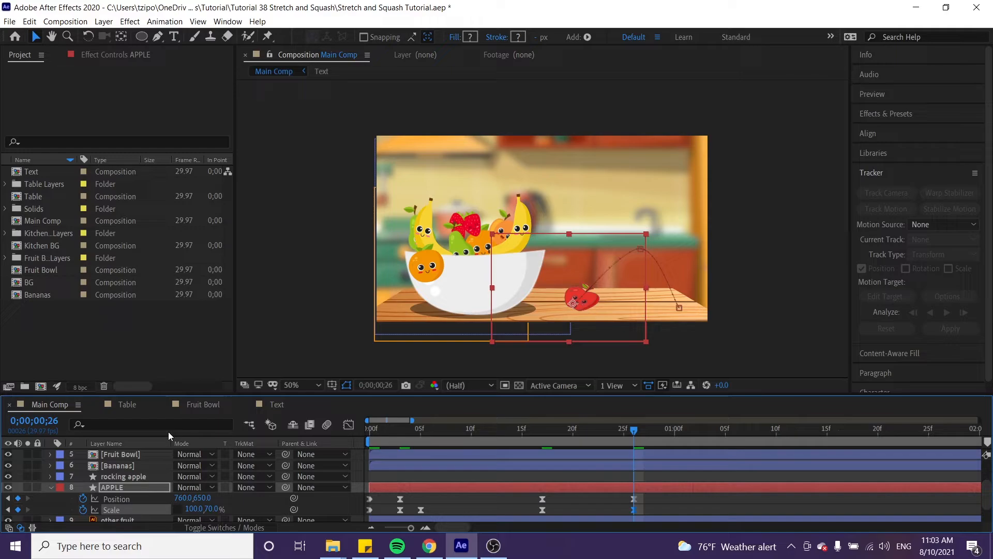
# - At 0;00;00;27, add a Position keyframe to the APPLE layer and set its vertical scale to 60%
pyautogui.press('pagedown')
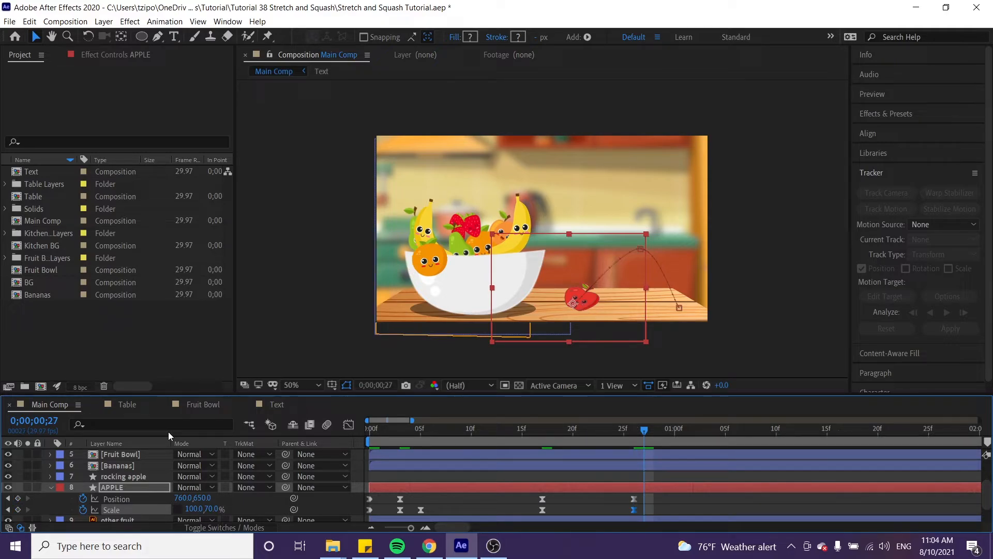
pyautogui.click(18, 499)
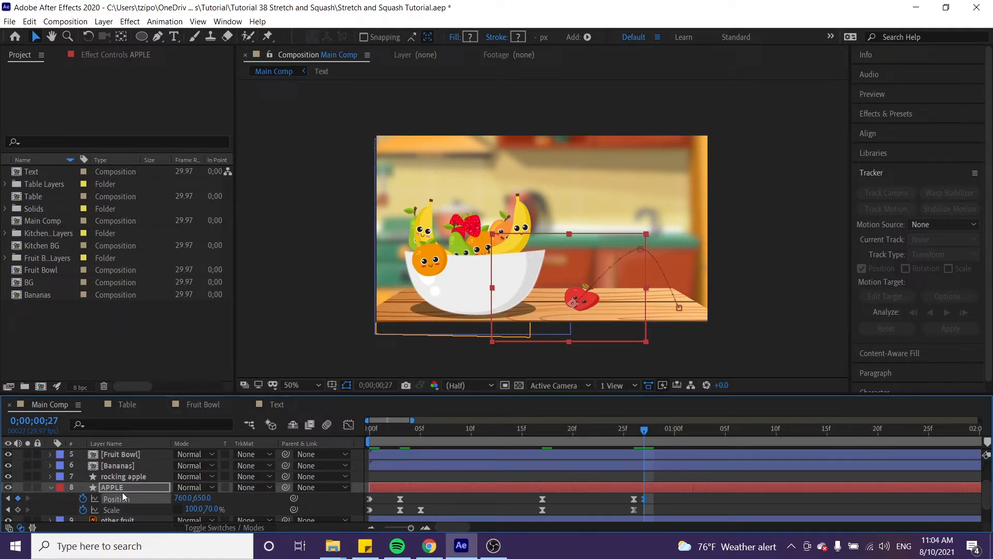
pyautogui.click(214, 509)
pyautogui.write('60')
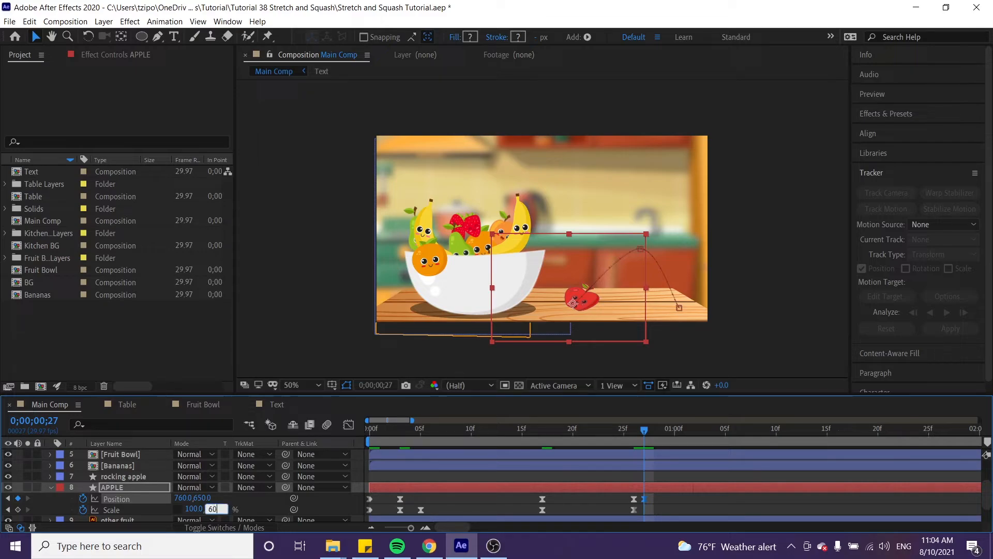
pyautogui.press('Return')
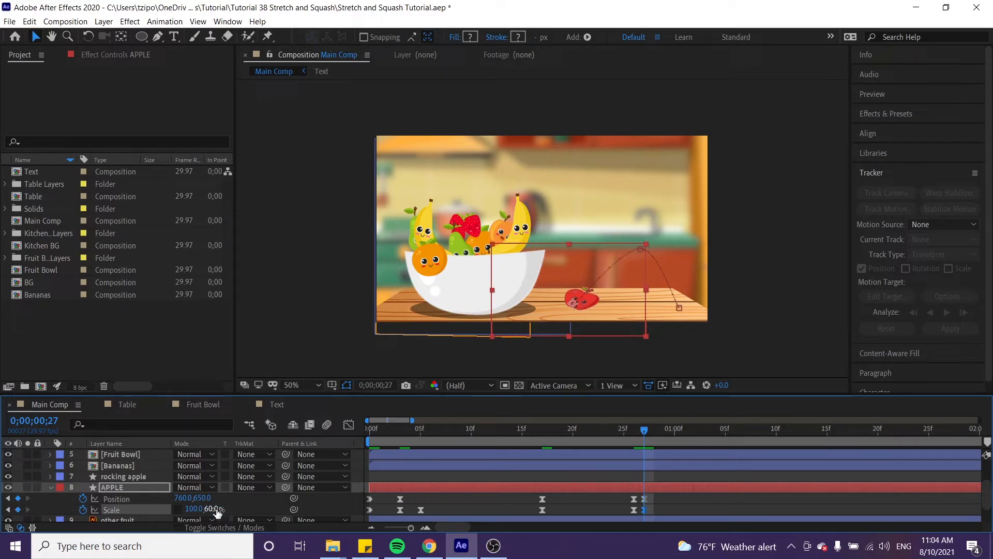
# - Set the APPLE layer's vertical scale to 100% at 0;00;01;12
pyautogui.press('space')
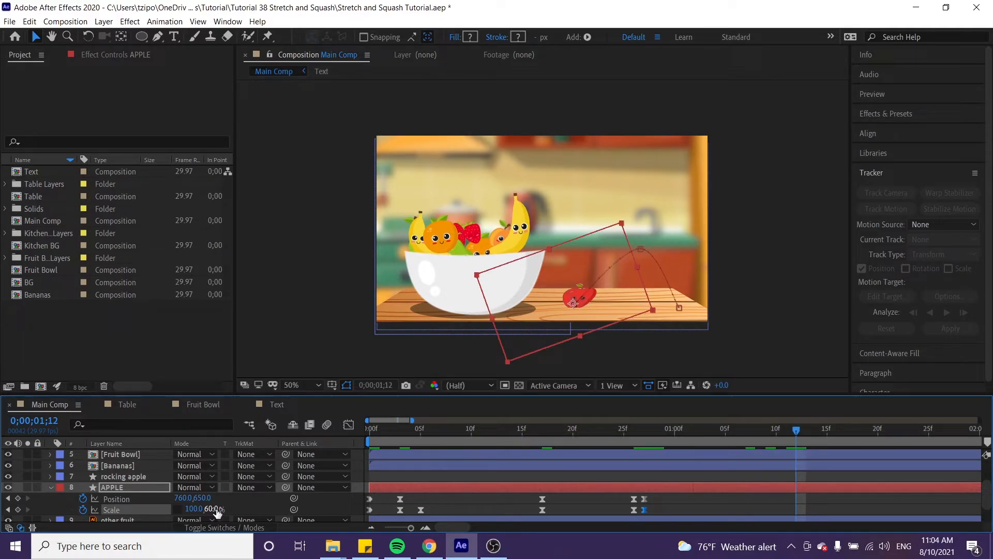
pyautogui.click(212, 510)
pyautogui.write('100')
pyautogui.press('Return')
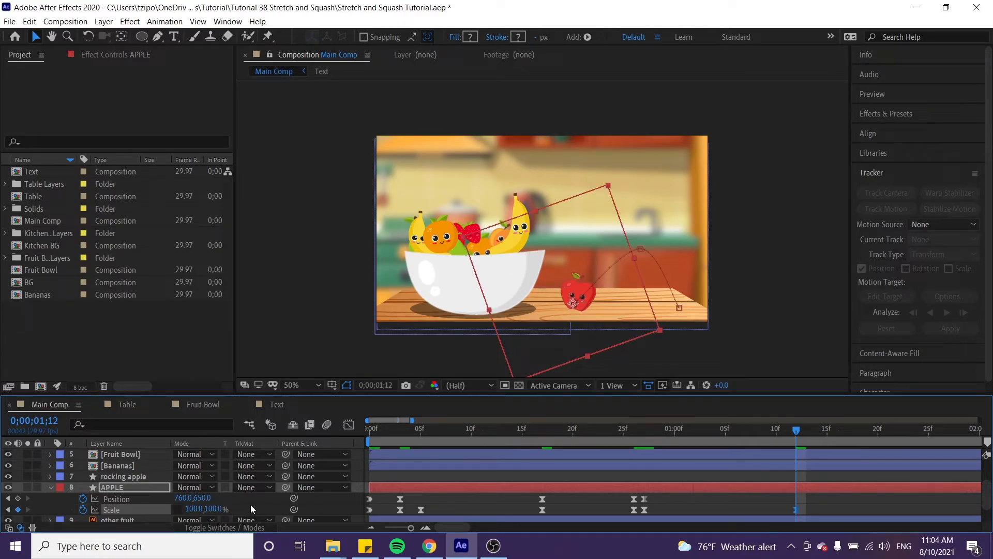
# - At 0;00;01;13, set the APPLE layer's position to 492, 423 so it lands in the fruit bowl
pyautogui.press('pagedown')
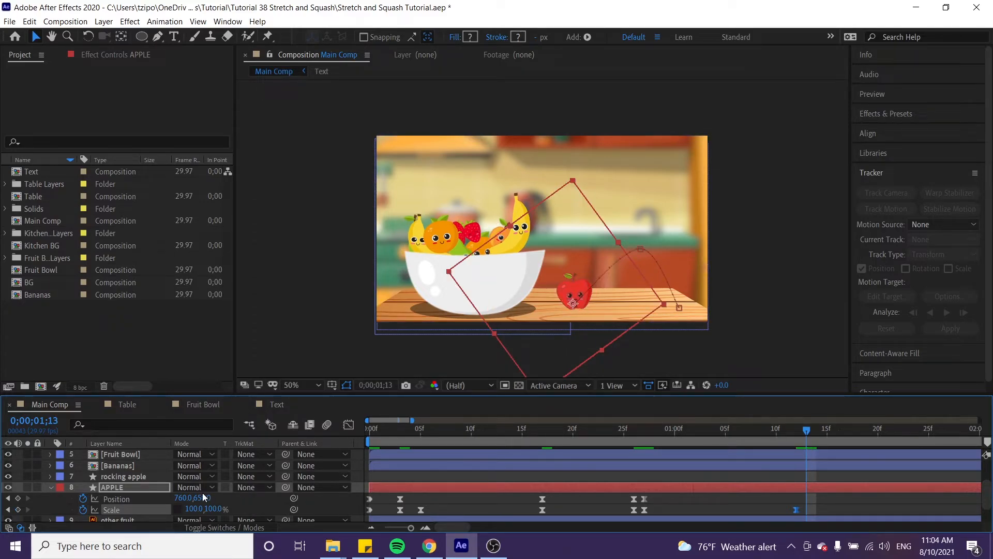
pyautogui.click(184, 498)
pyautogui.write('492')
pyautogui.press('Return')
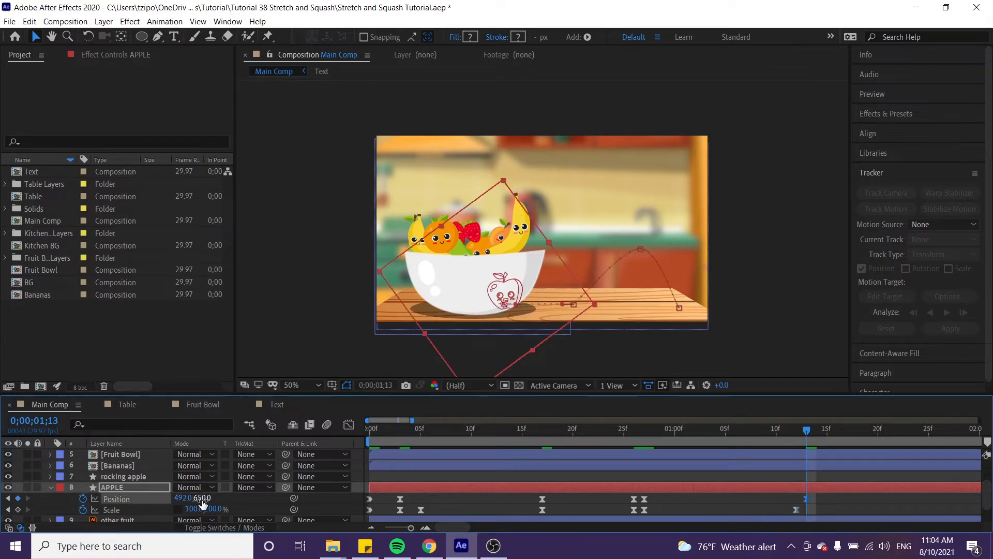
pyautogui.click(202, 500)
pyautogui.write('423')
pyautogui.press('Return')
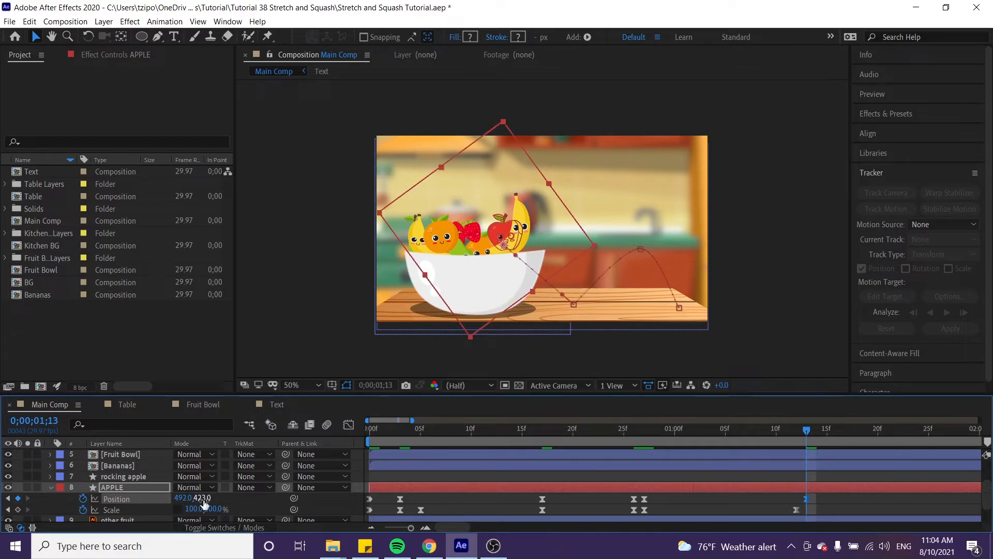
pyautogui.rightClick(799, 510)
pyautogui.moveTo(818, 506)
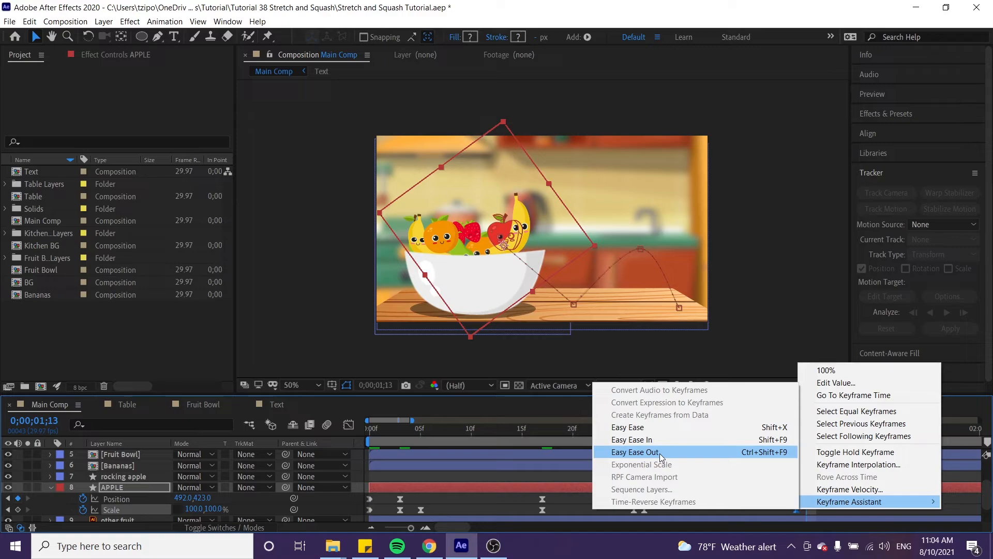
pyautogui.click(753, 513)
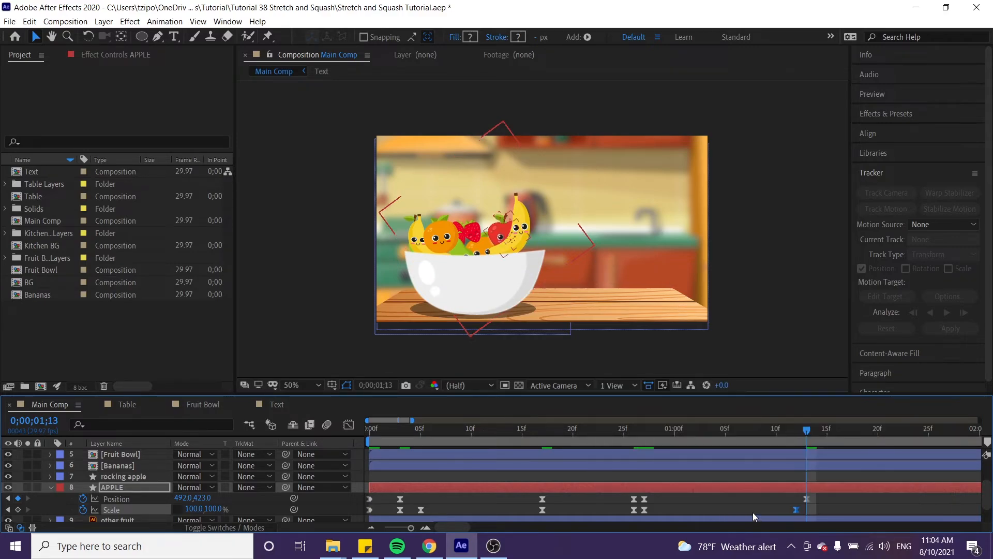
# - Apply Easy Ease In to the APPLE layer's Position keyframe at 0;00;01;13
pyautogui.click(808, 498)
pyautogui.rightClick(808, 499)
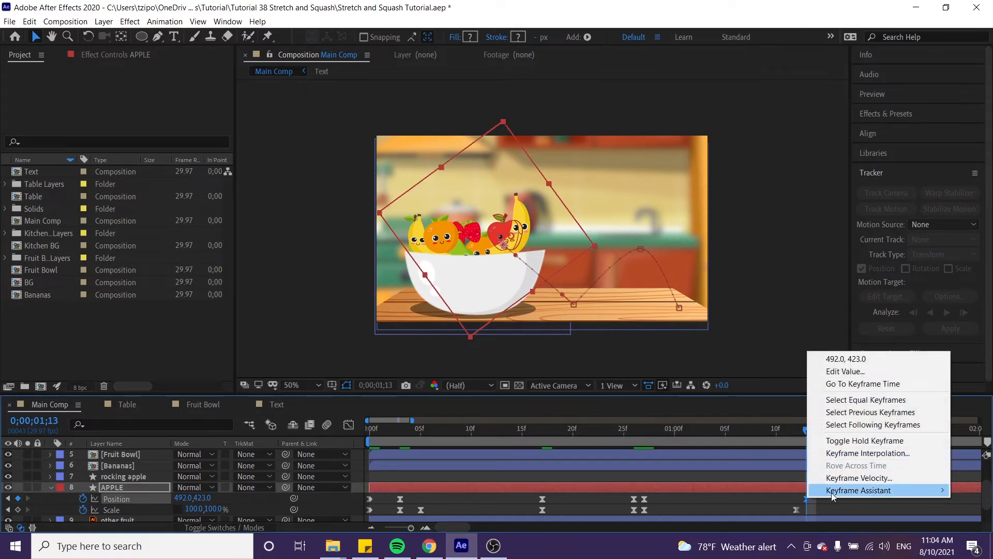
pyautogui.moveTo(831, 492)
pyautogui.click(687, 438)
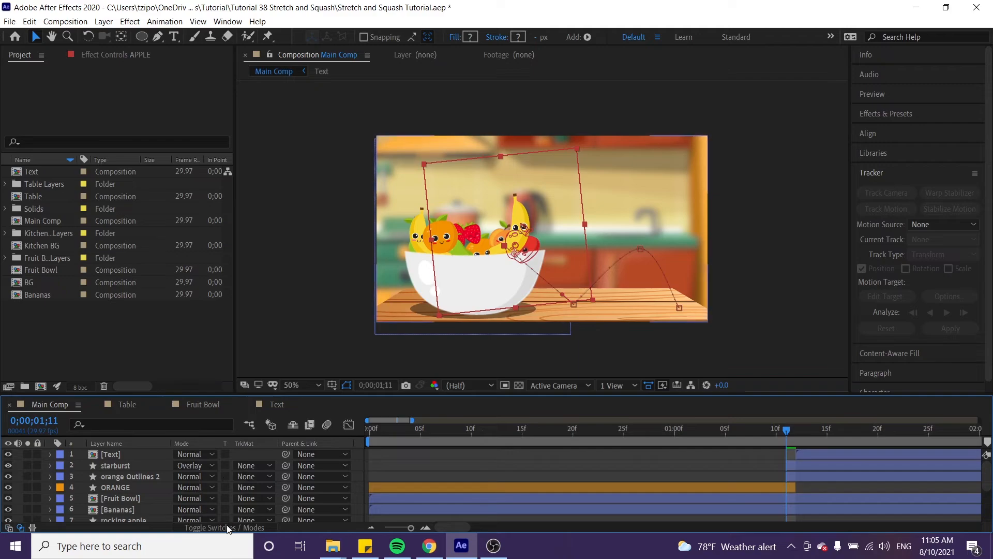
# - Show the layer switches and enable motion blur on the ORANGE and APPLE layers
pyautogui.click(226, 528)
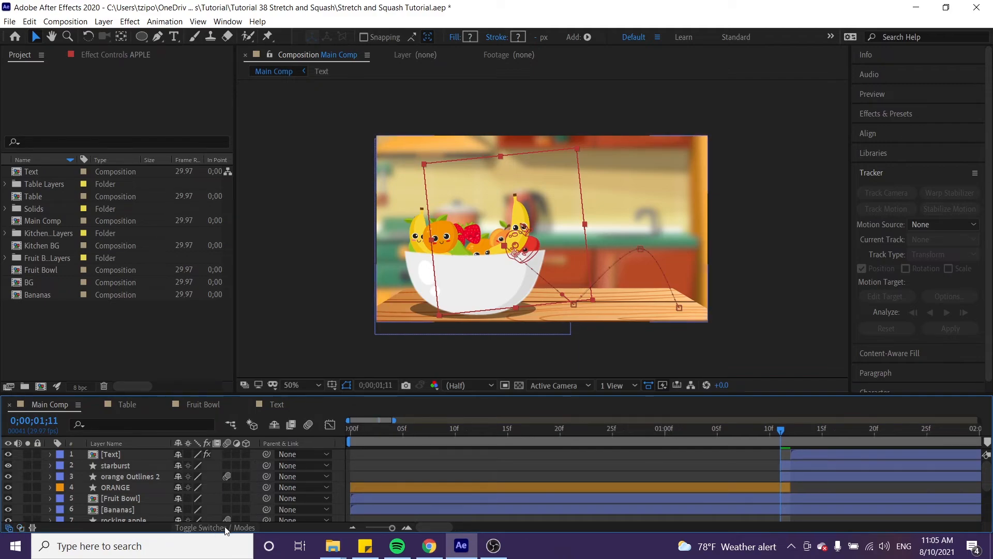
pyautogui.click(227, 486)
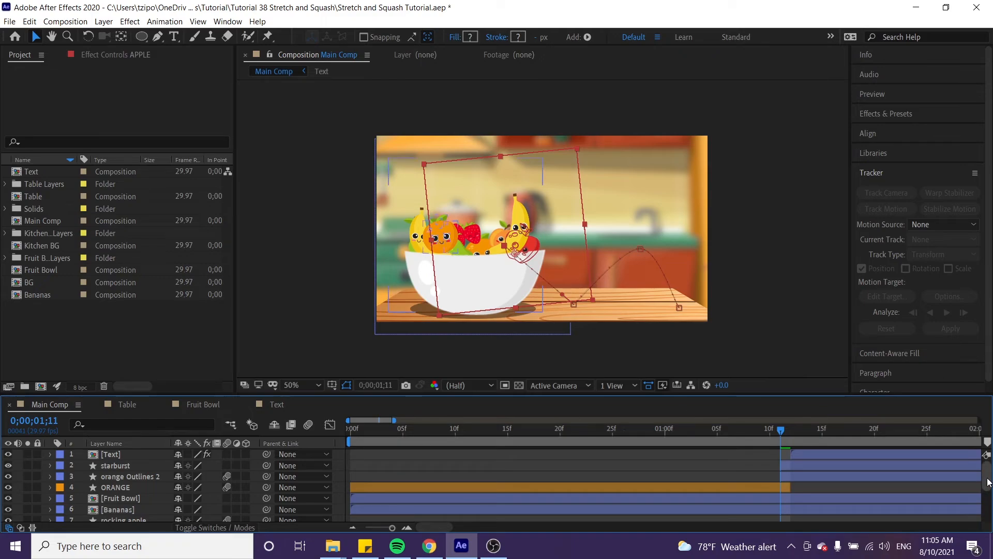
pyautogui.scroll(-4, 990, 491)
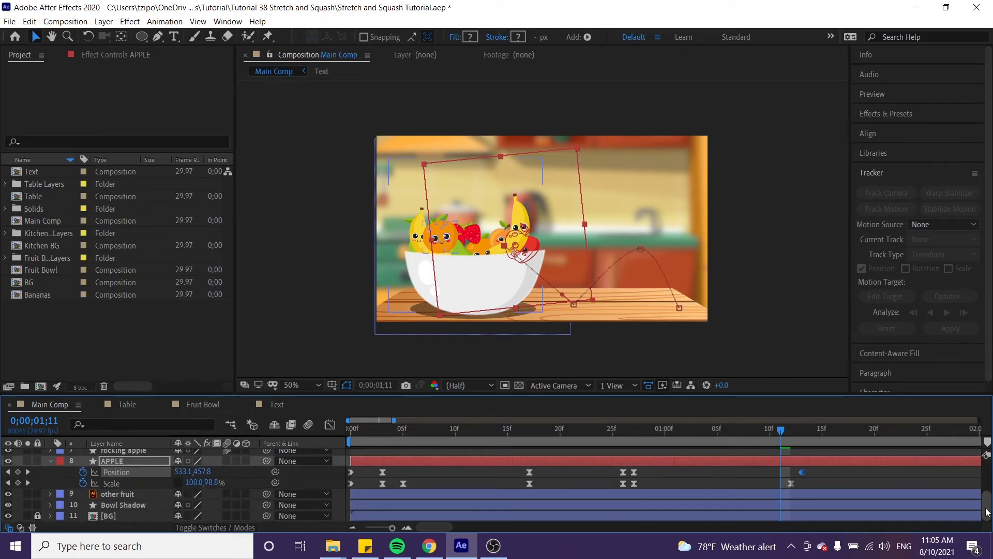
pyautogui.click(226, 462)
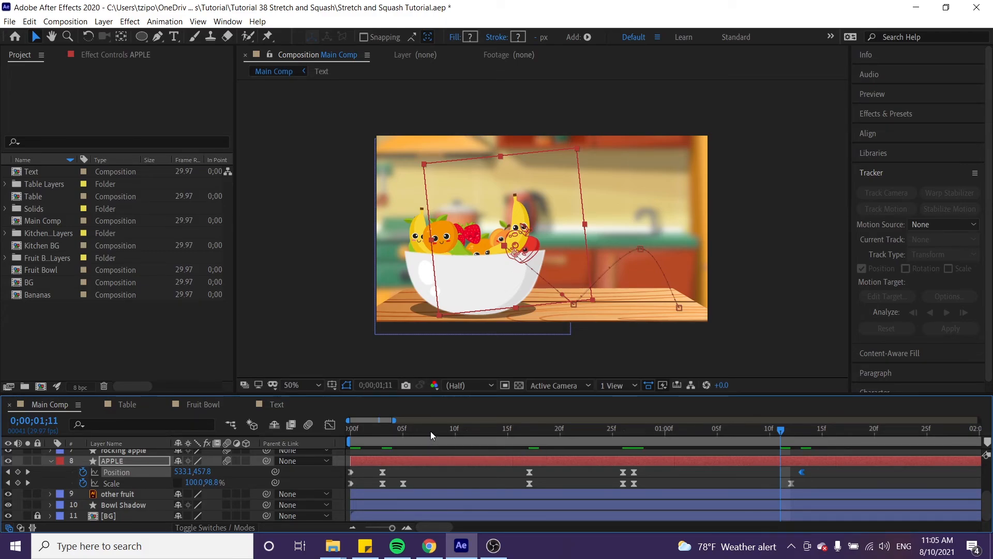
# - Return the current time to the start of the composition to review the fruit animation
pyautogui.moveTo(431, 432); pyautogui.dragTo(350, 430)
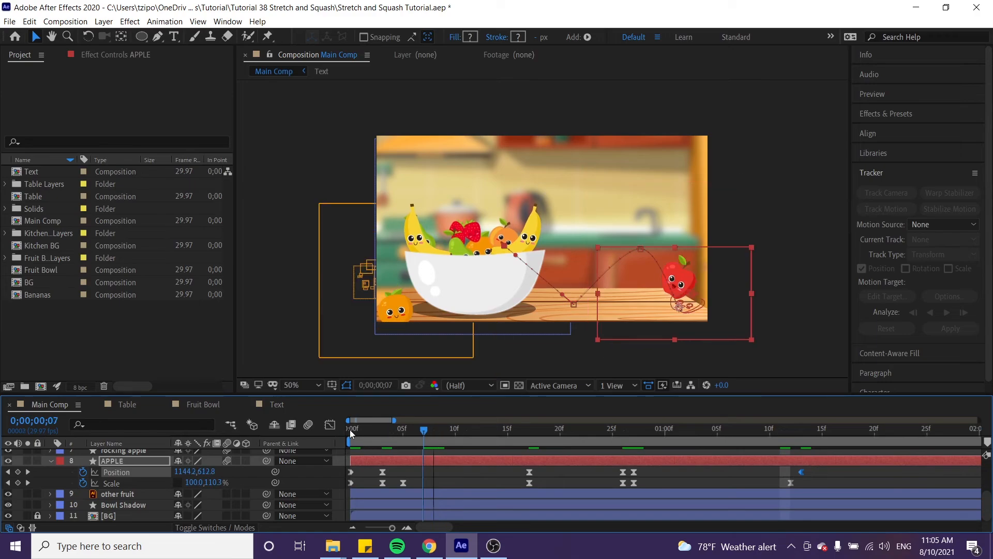